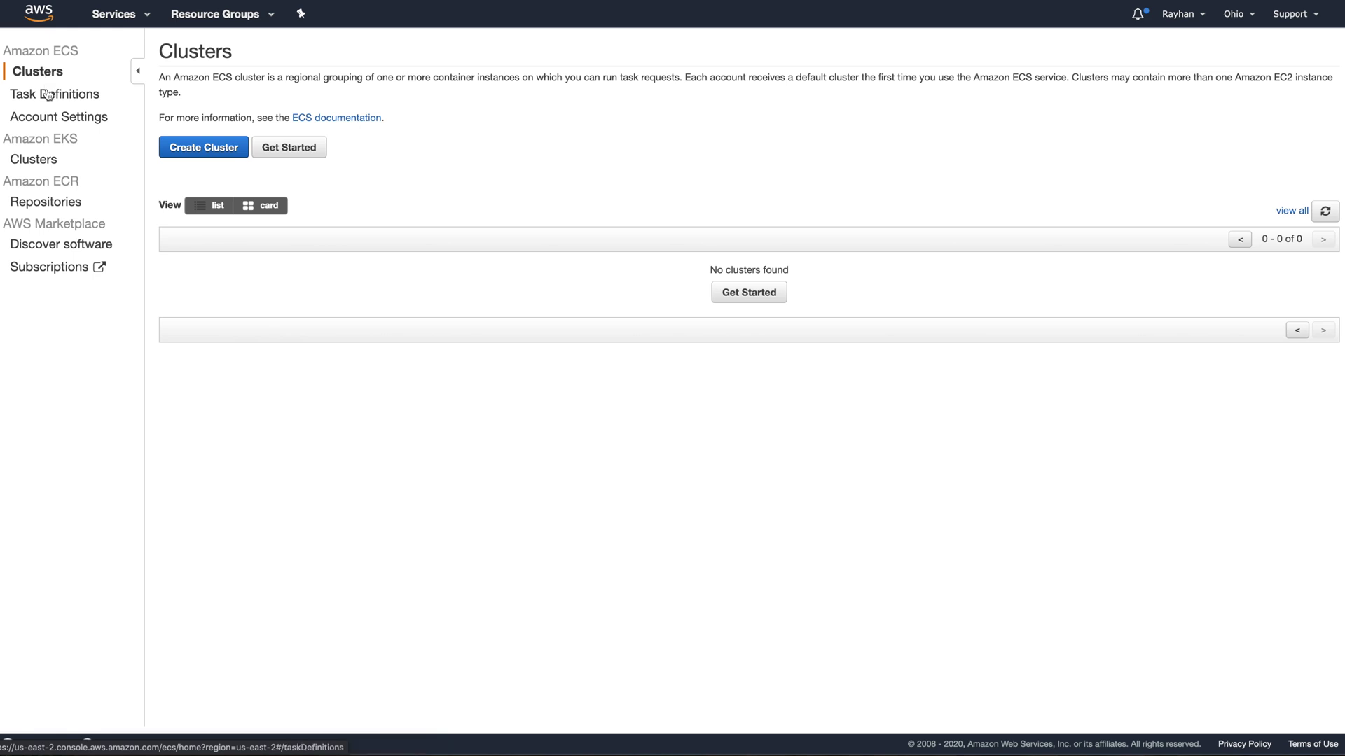
click(43, 94)
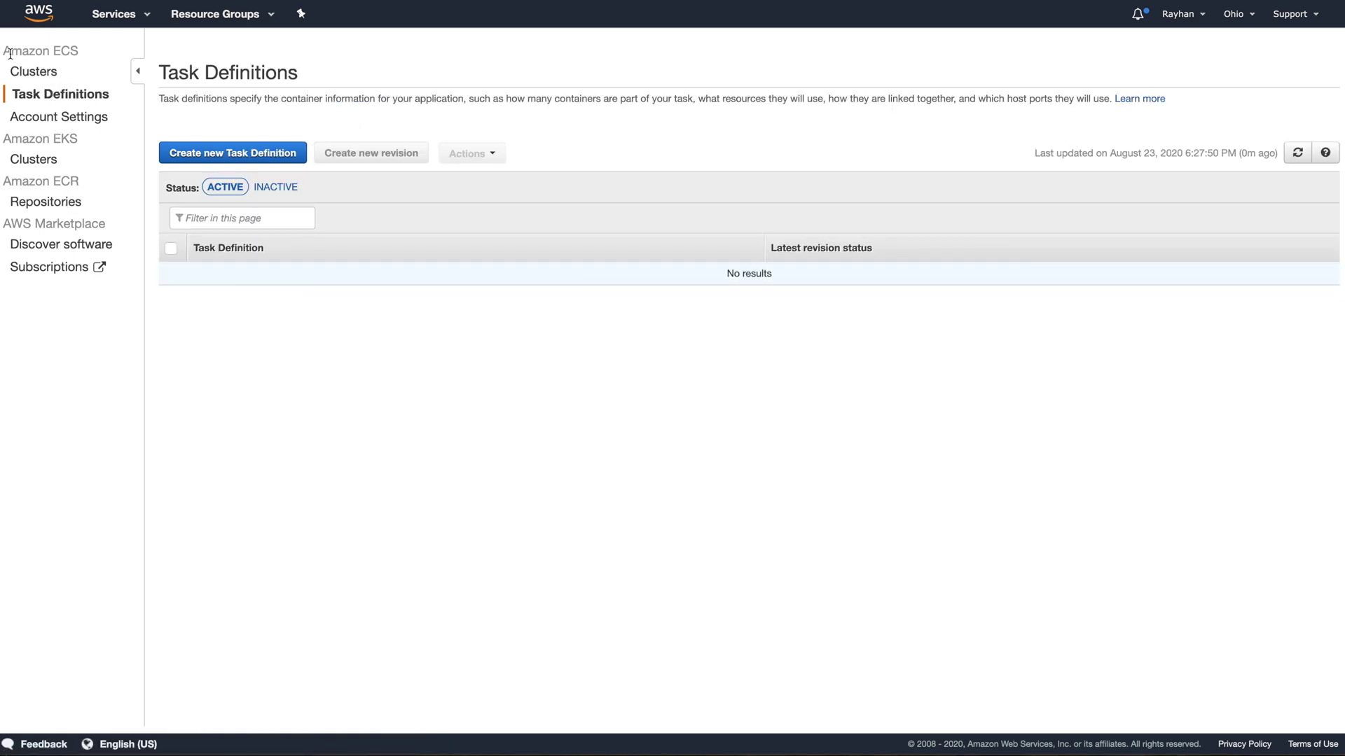
drag(5, 50, 80, 58)
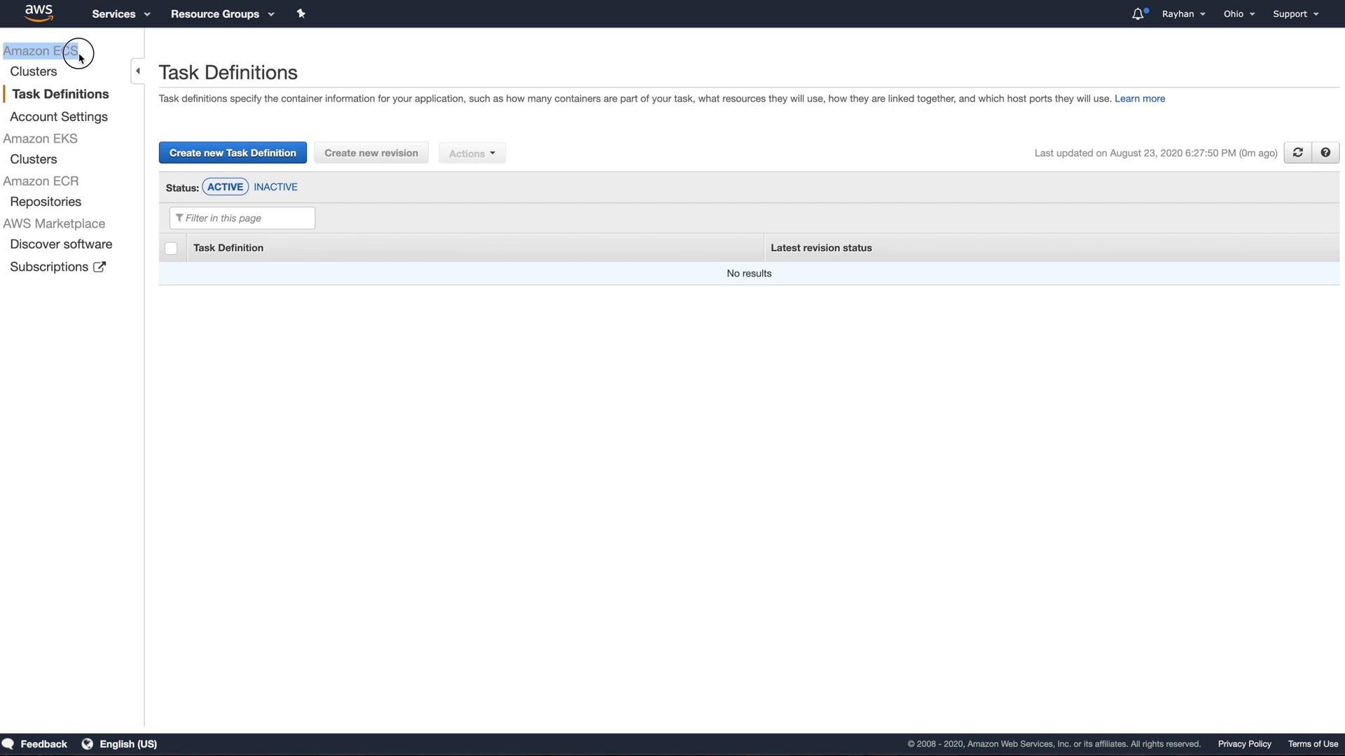
click(43, 74)
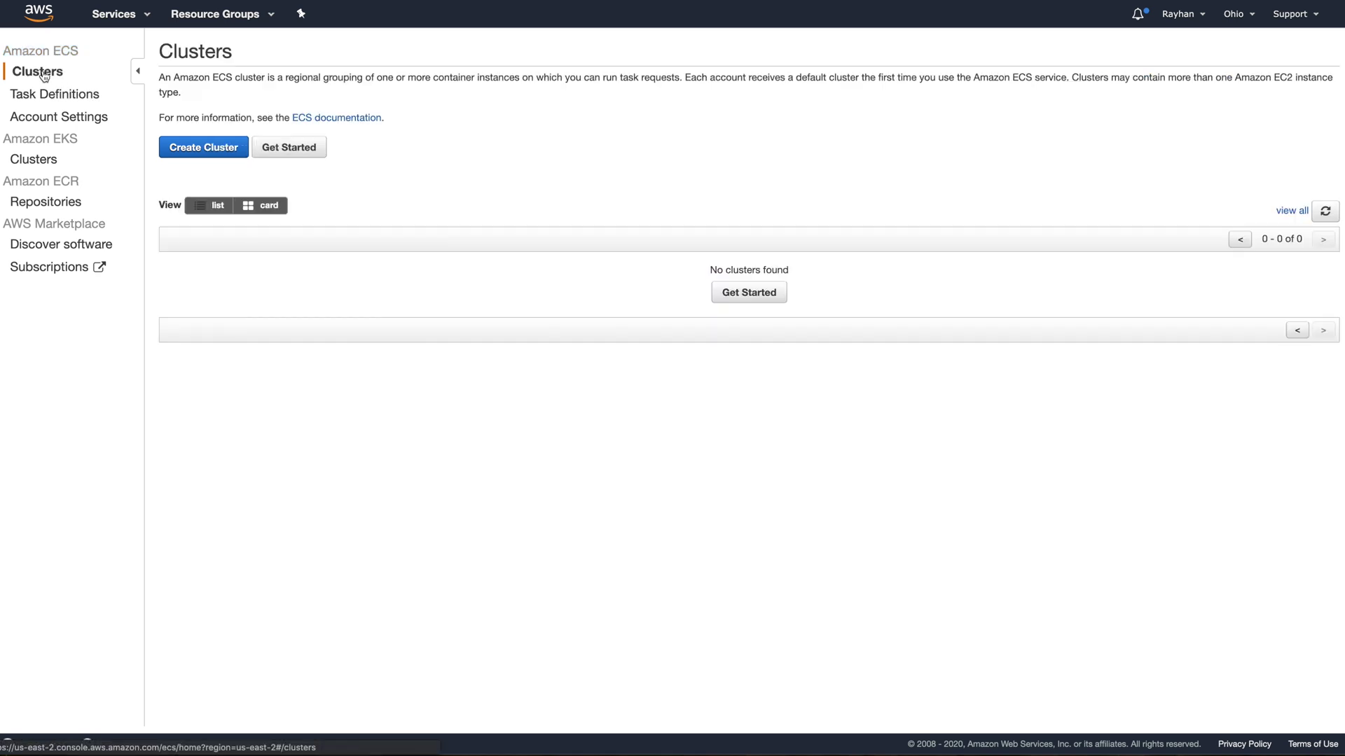
Step: Start a new ECS cluster based on the EC2 Linux + Networking template
click(204, 148)
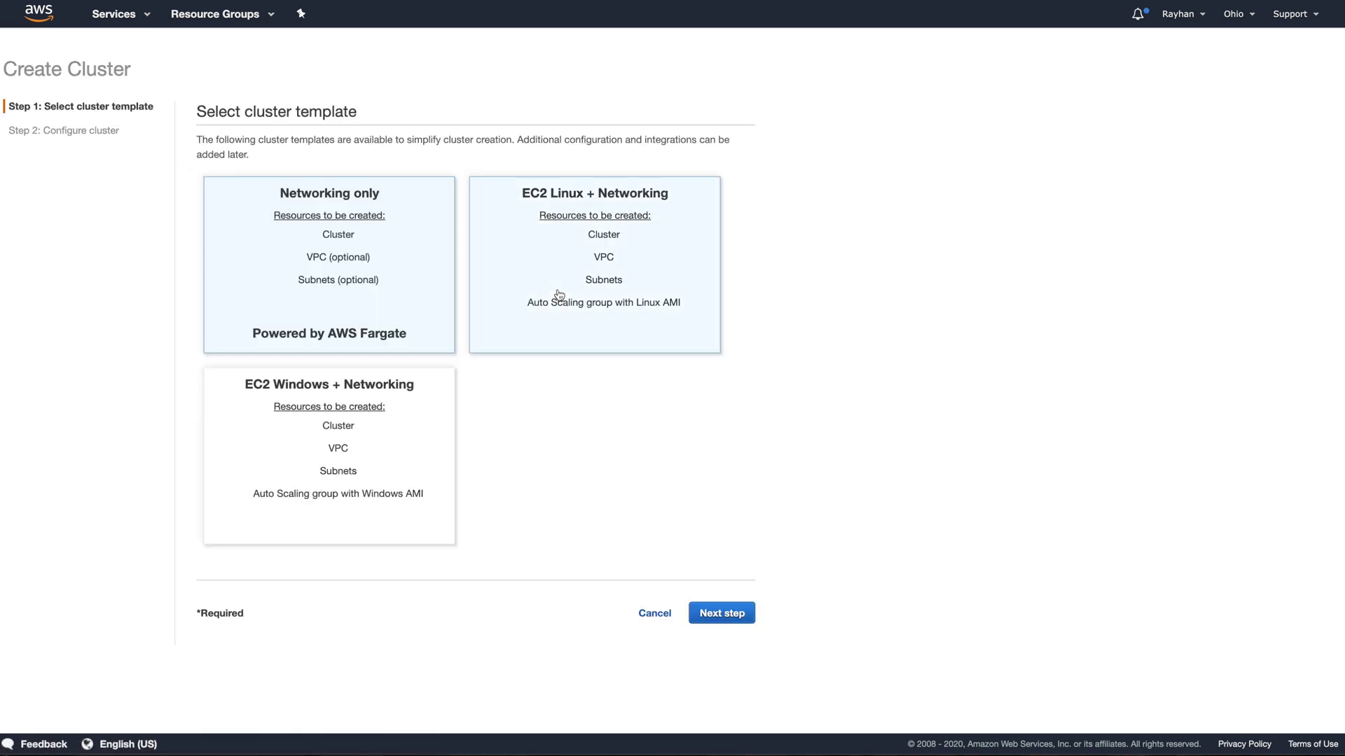
click(582, 260)
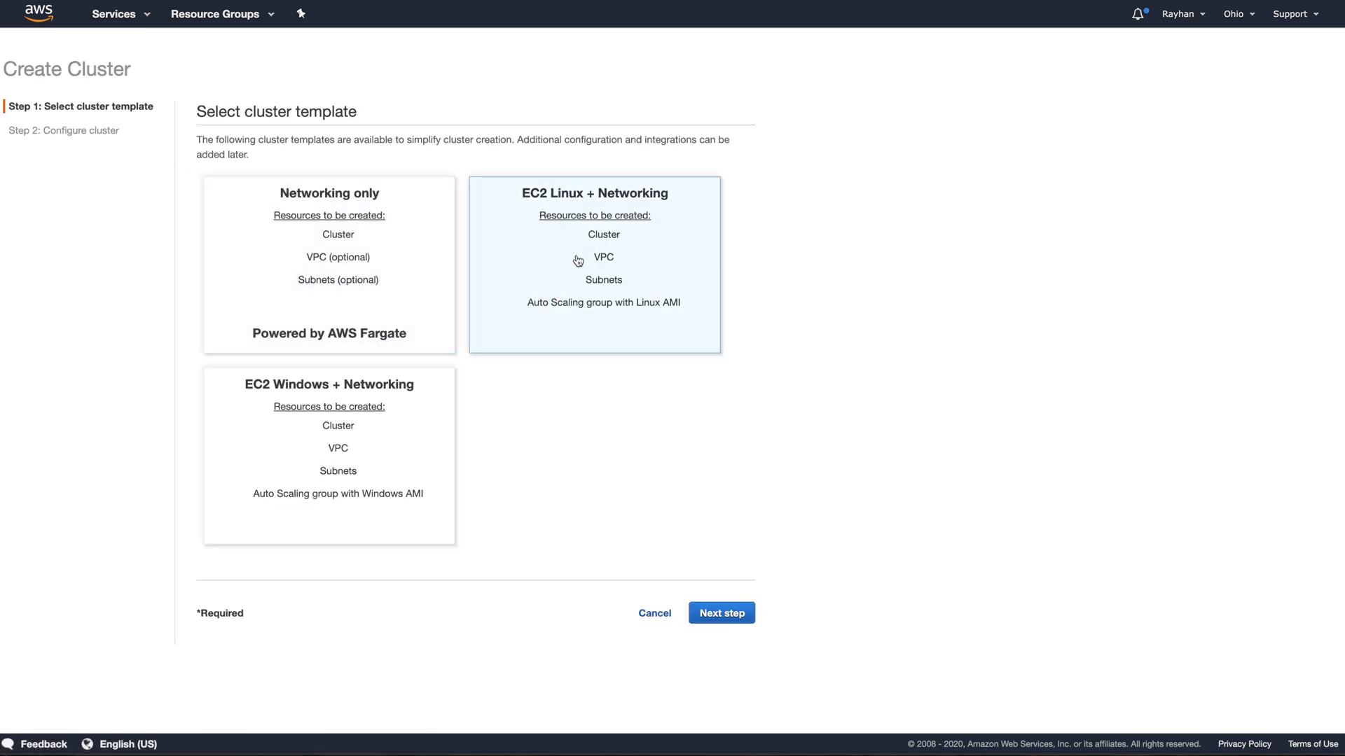
click(713, 613)
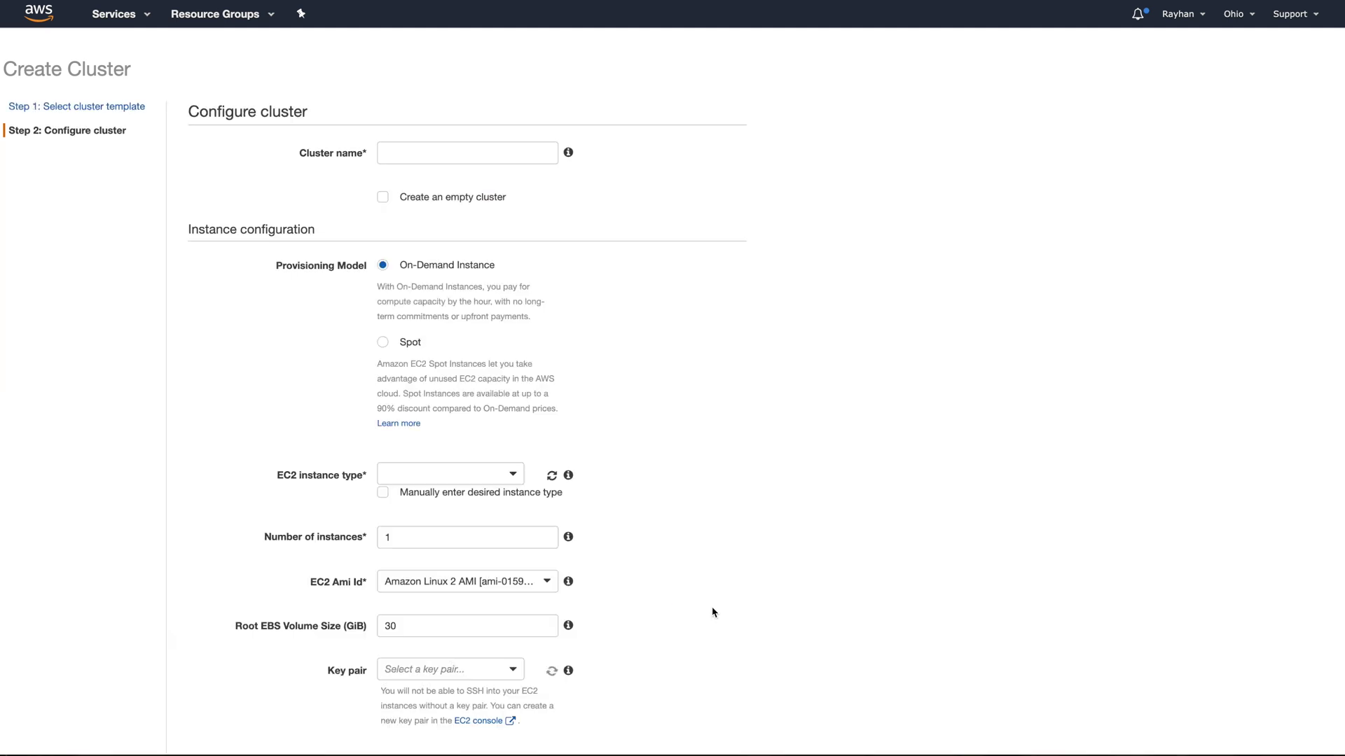
Step: Create the cluster as multicontainer-example with the default instance and networking settings, and view its details
click(450, 147)
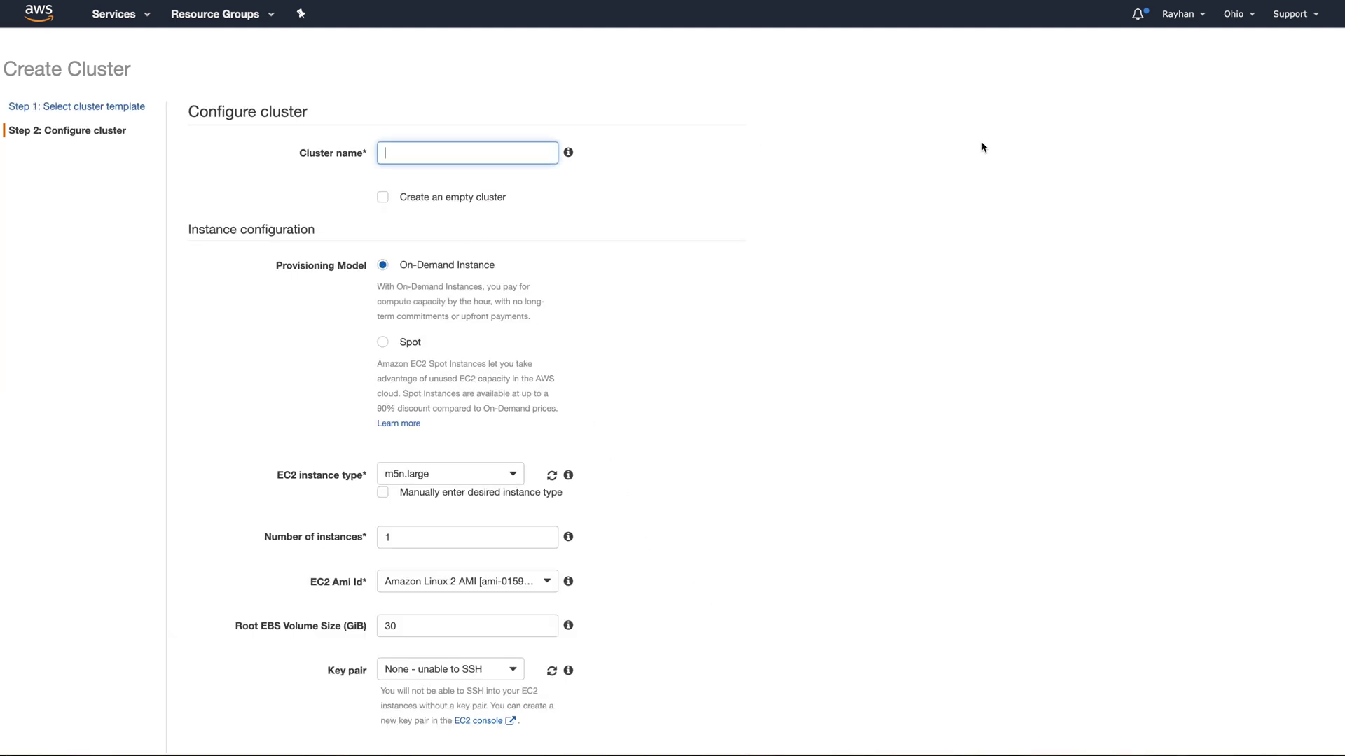
text(multicontainer-example)
scroll(548, 272, down, 3)
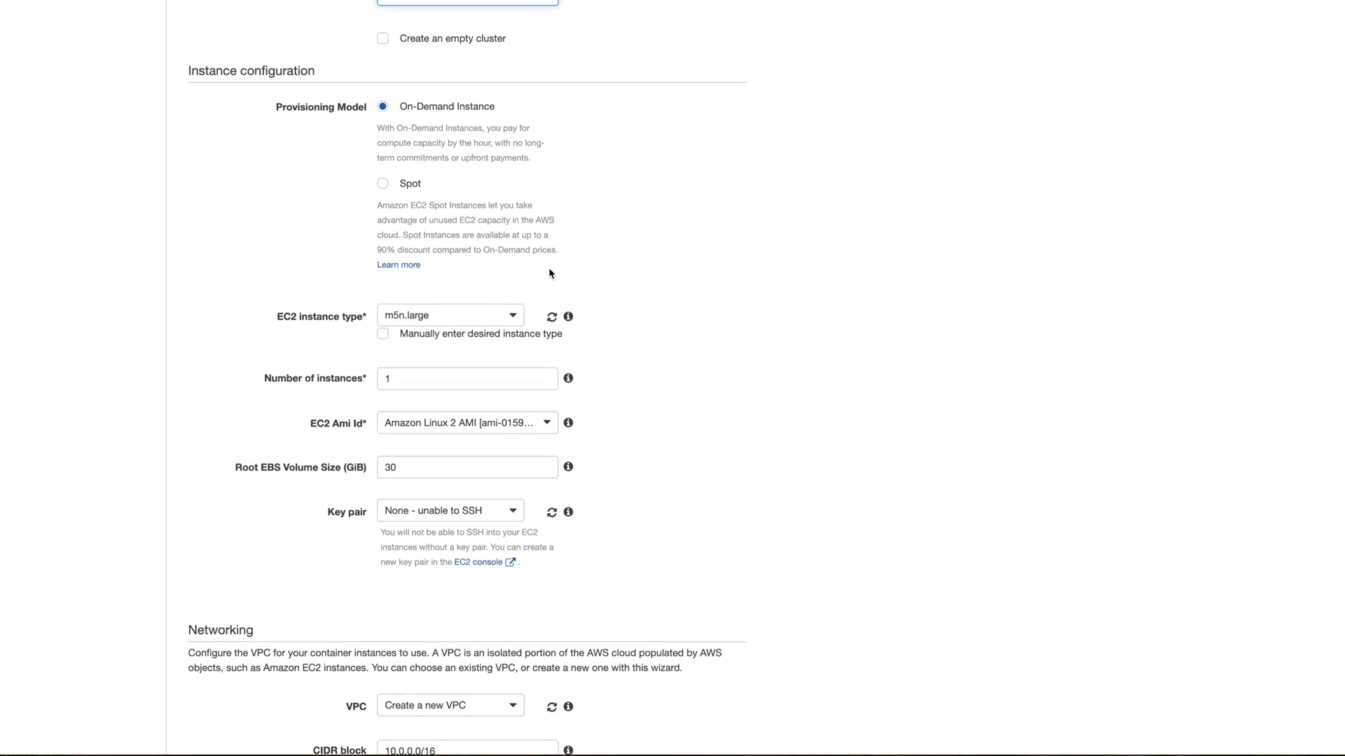
scroll(546, 272, down, 1)
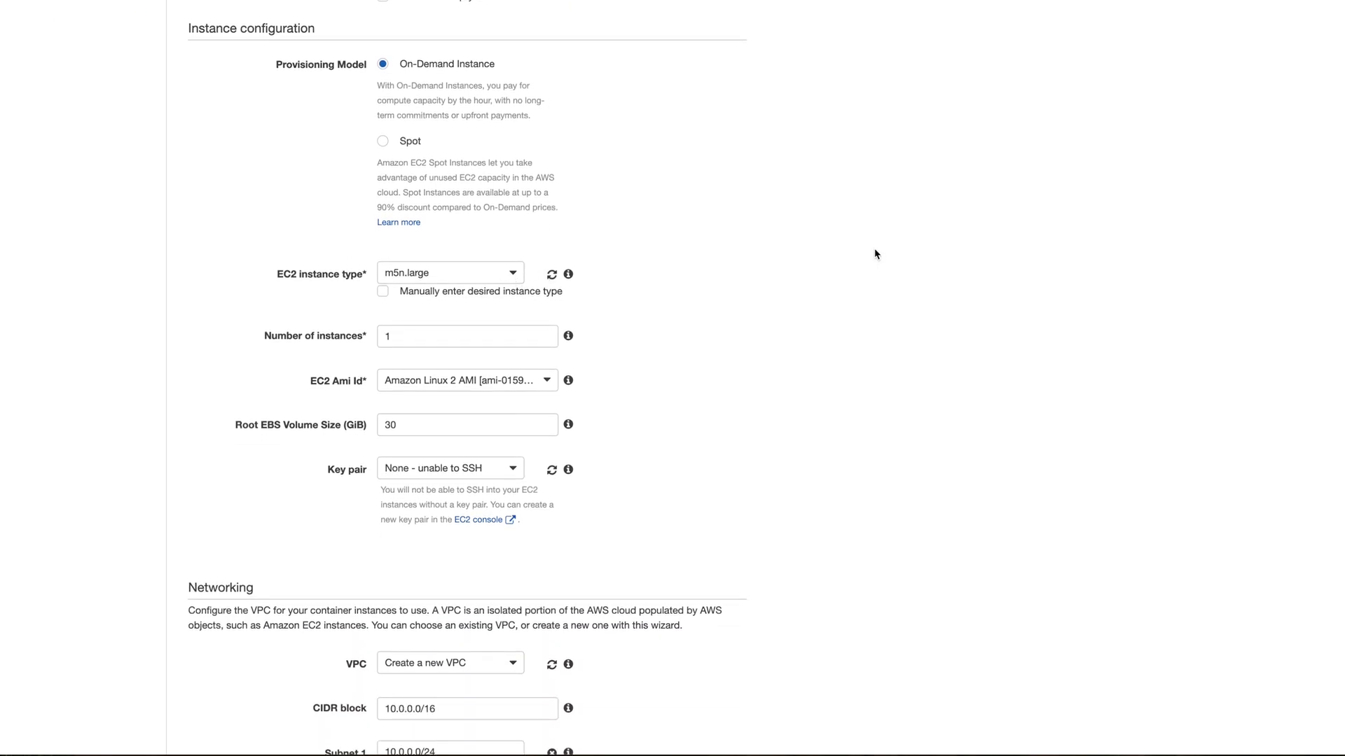
scroll(716, 308, down, 2)
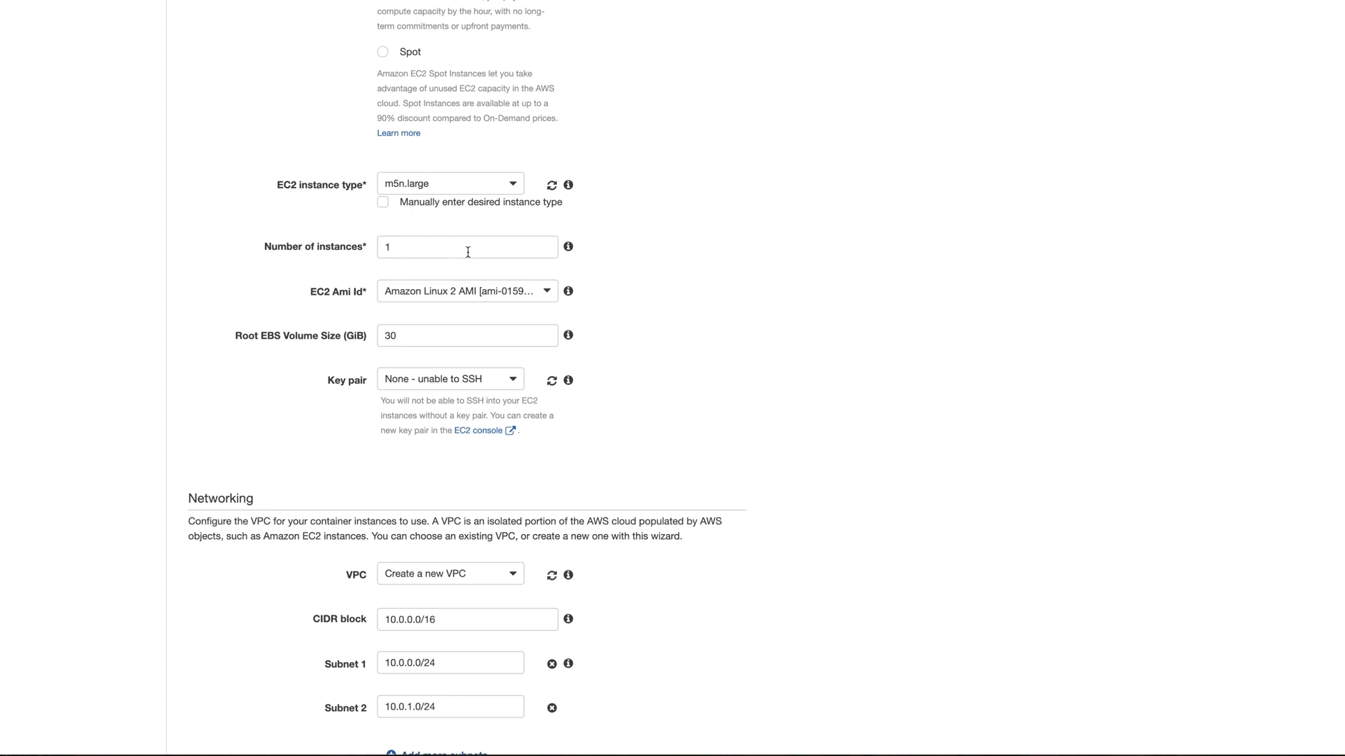
scroll(667, 292, down, 1)
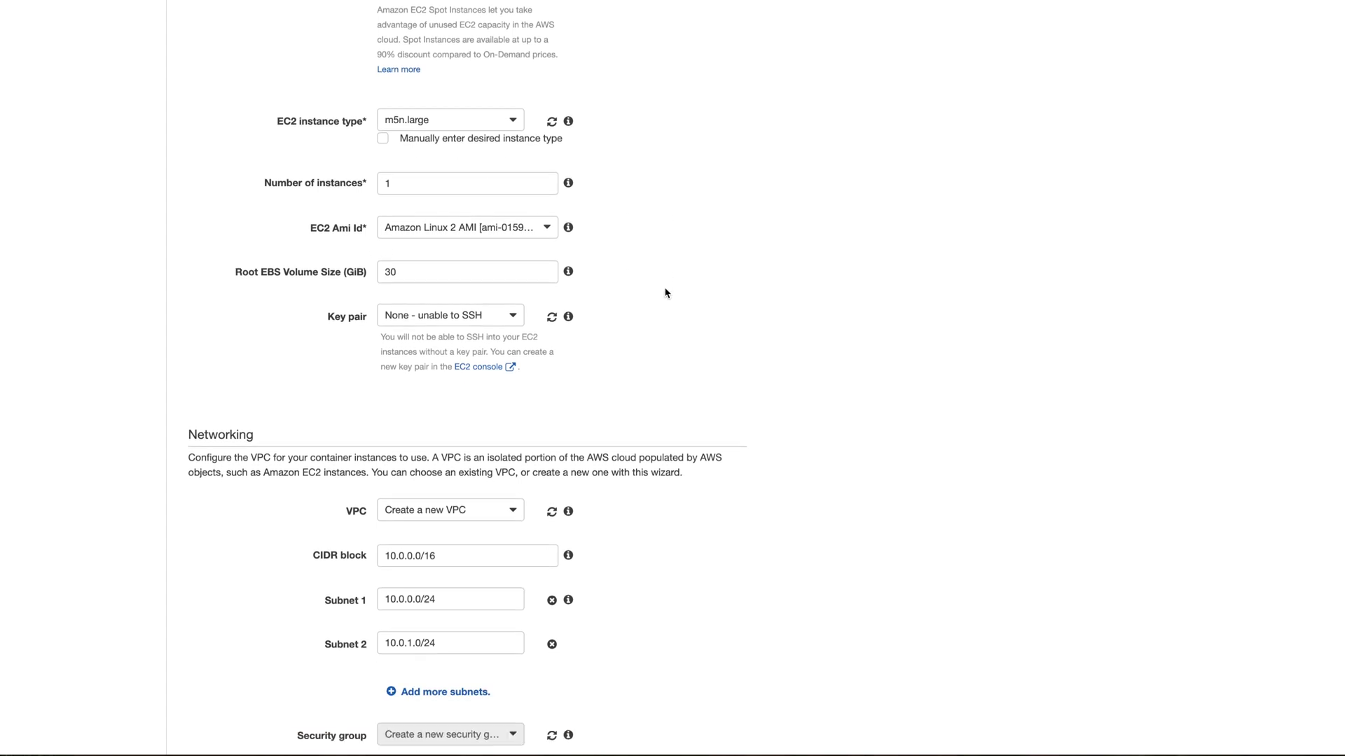
scroll(630, 309, down, 5)
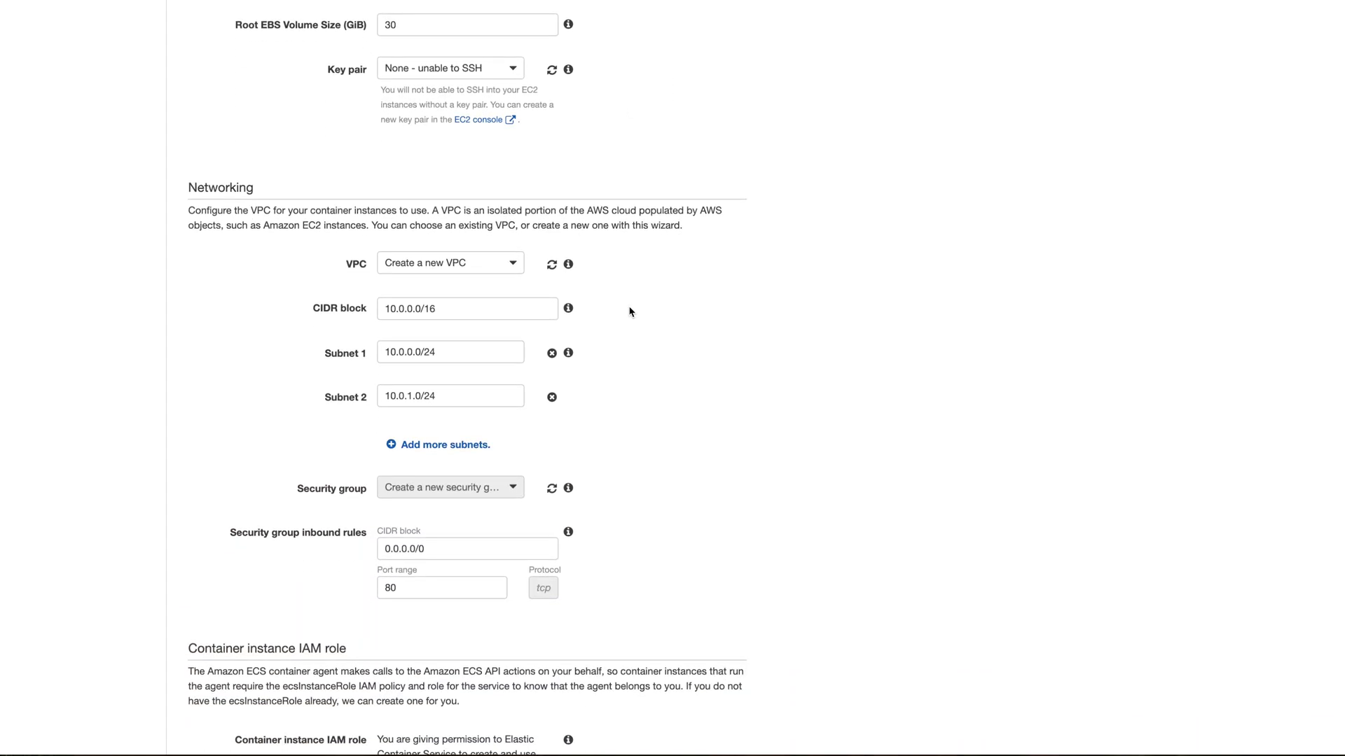
scroll(629, 311, down, 4)
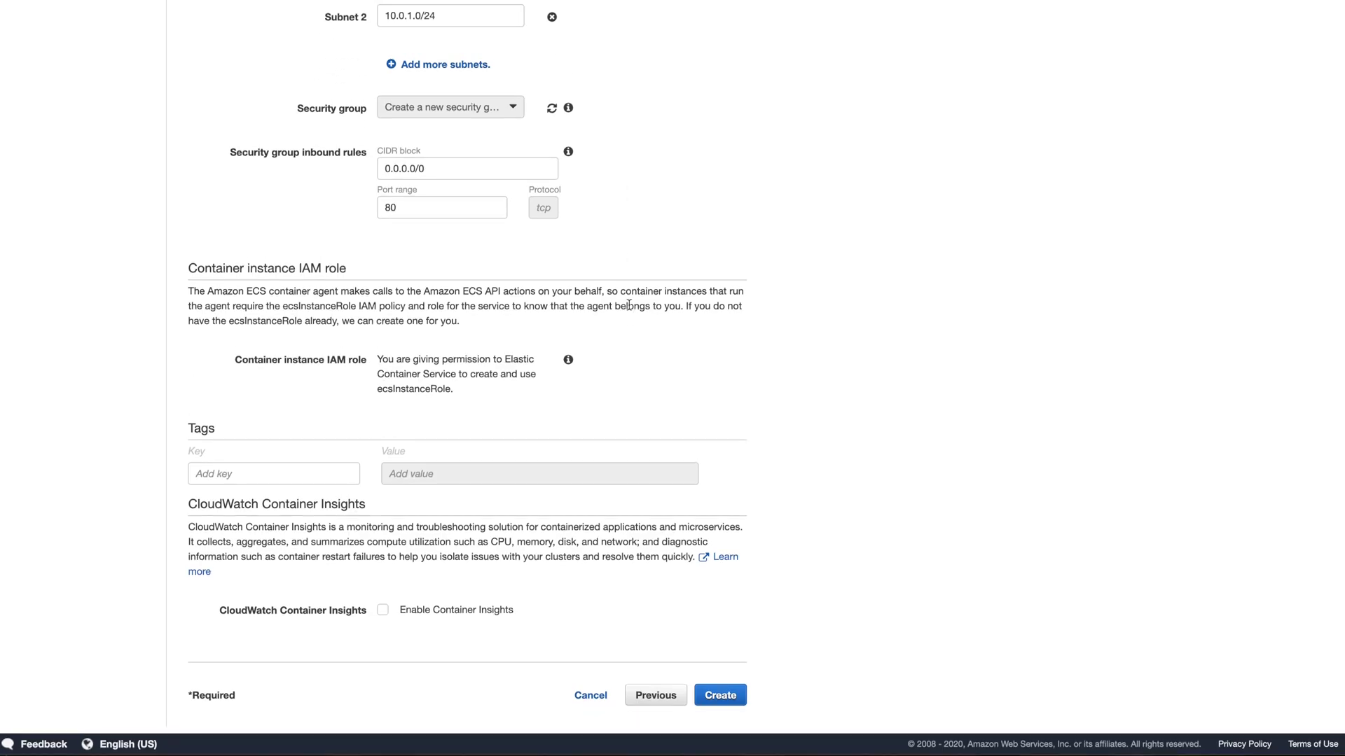
click(714, 702)
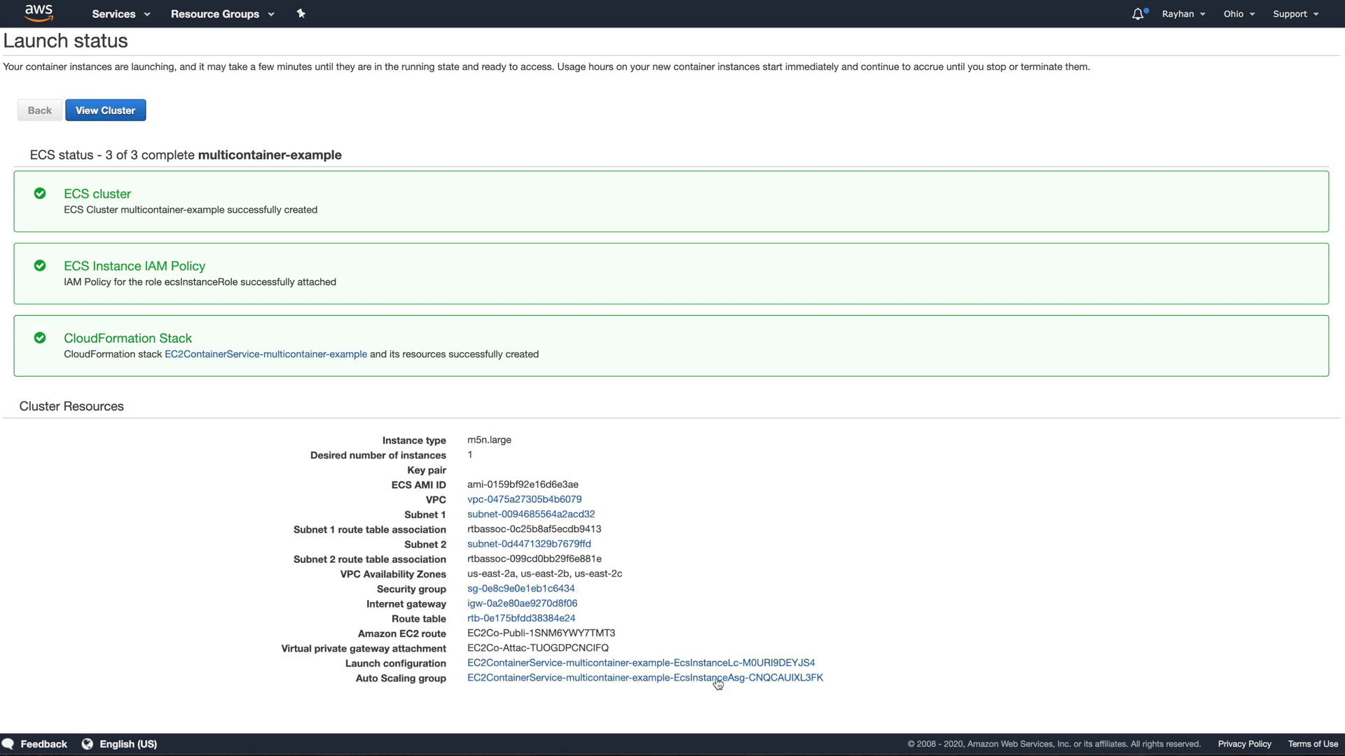
click(113, 117)
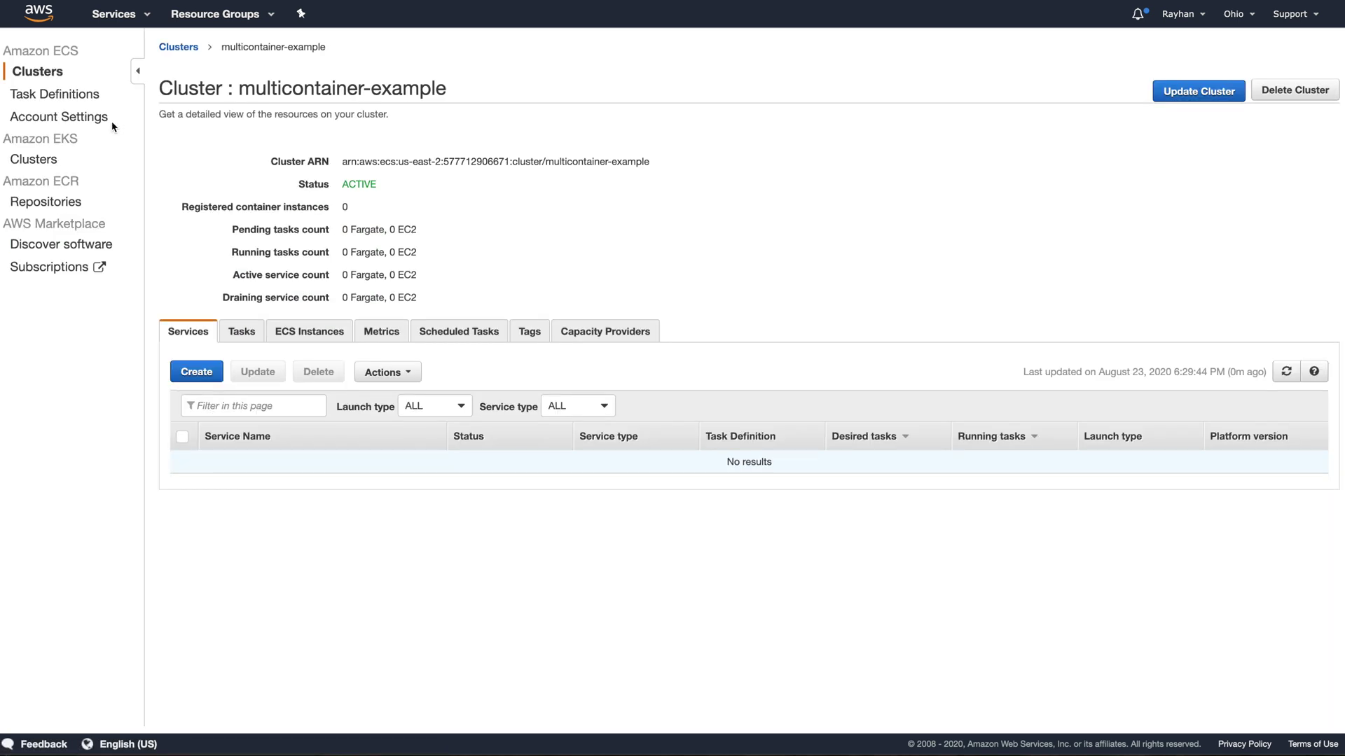
drag(349, 184, 376, 184)
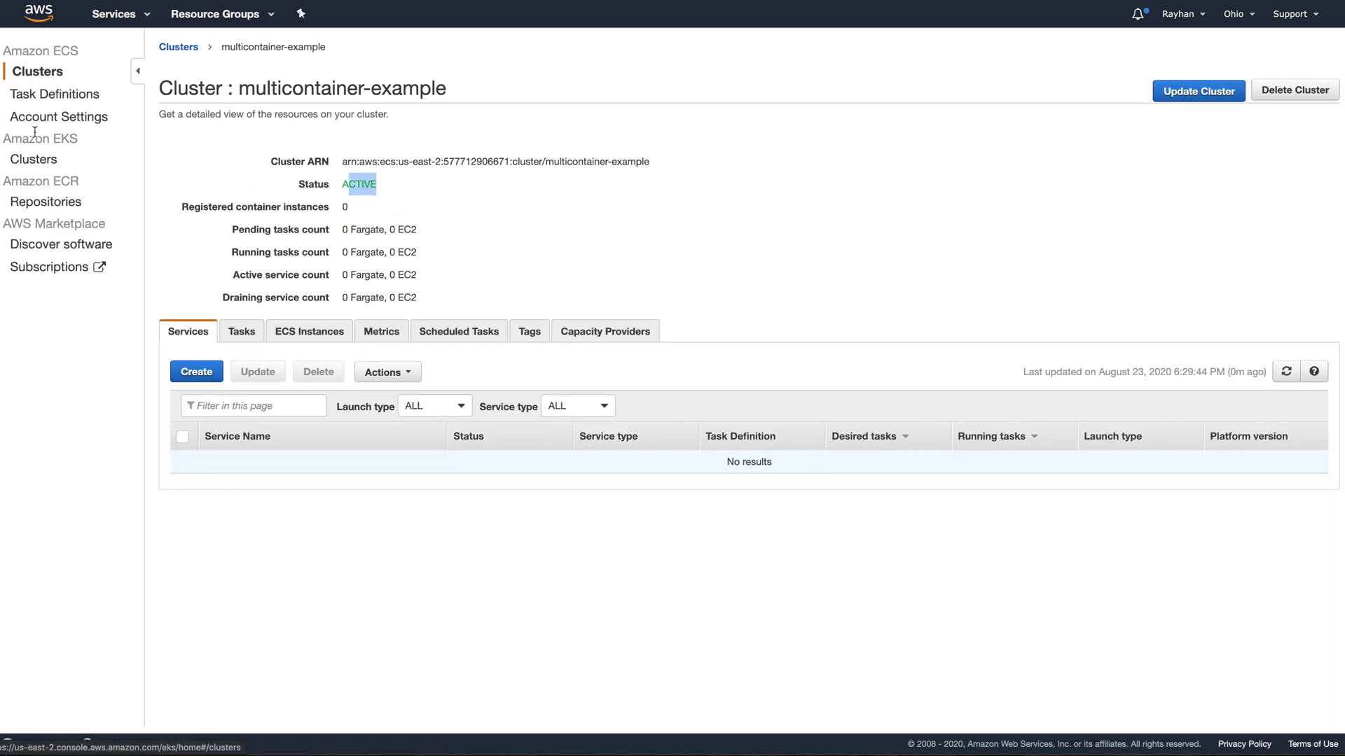
Step: Start a new ECS task definition with EC2 launch type compatibility
click(61, 100)
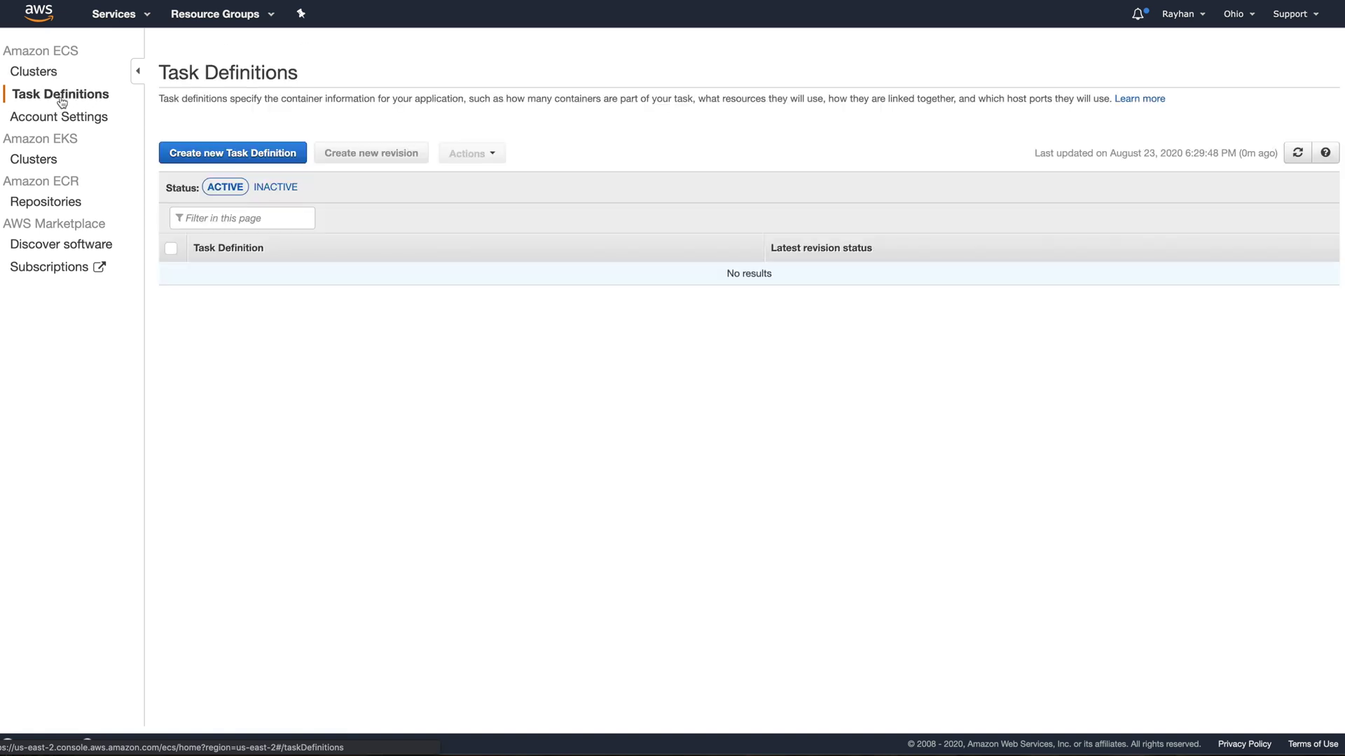
click(234, 153)
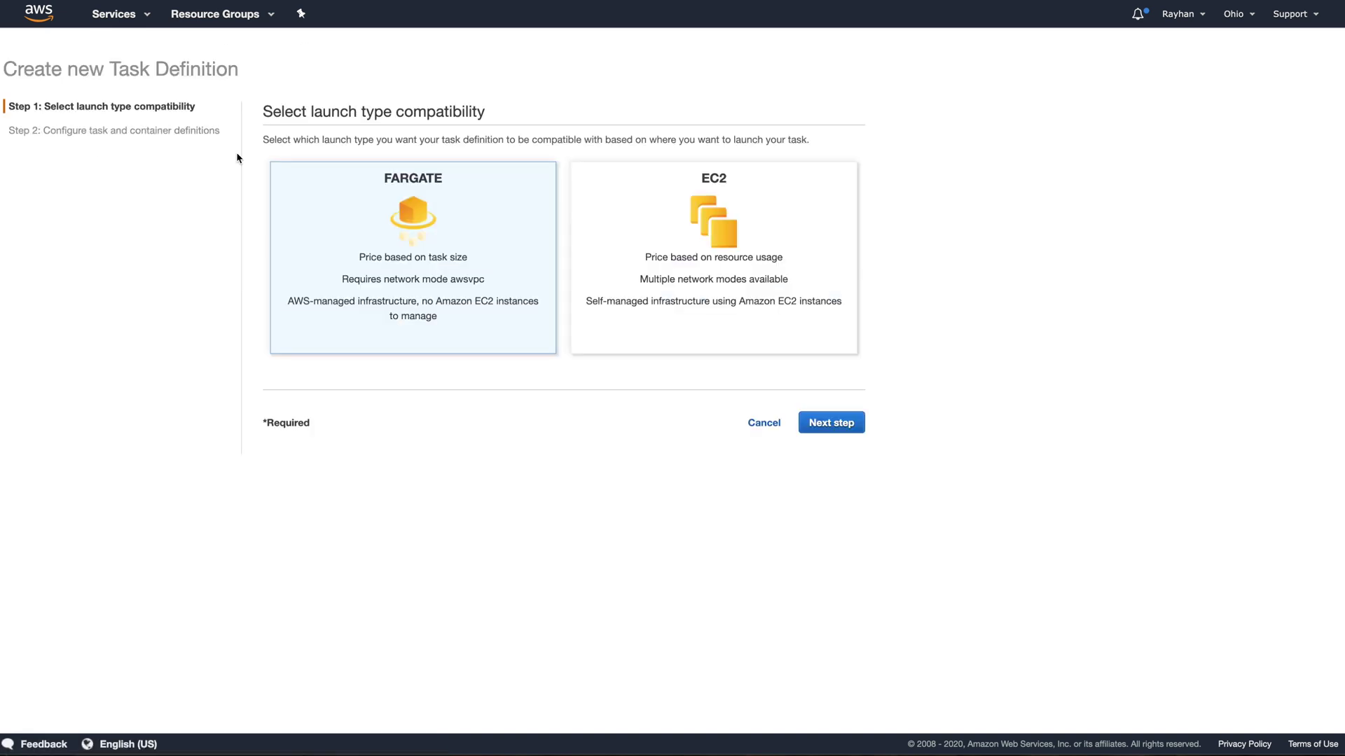
click(702, 217)
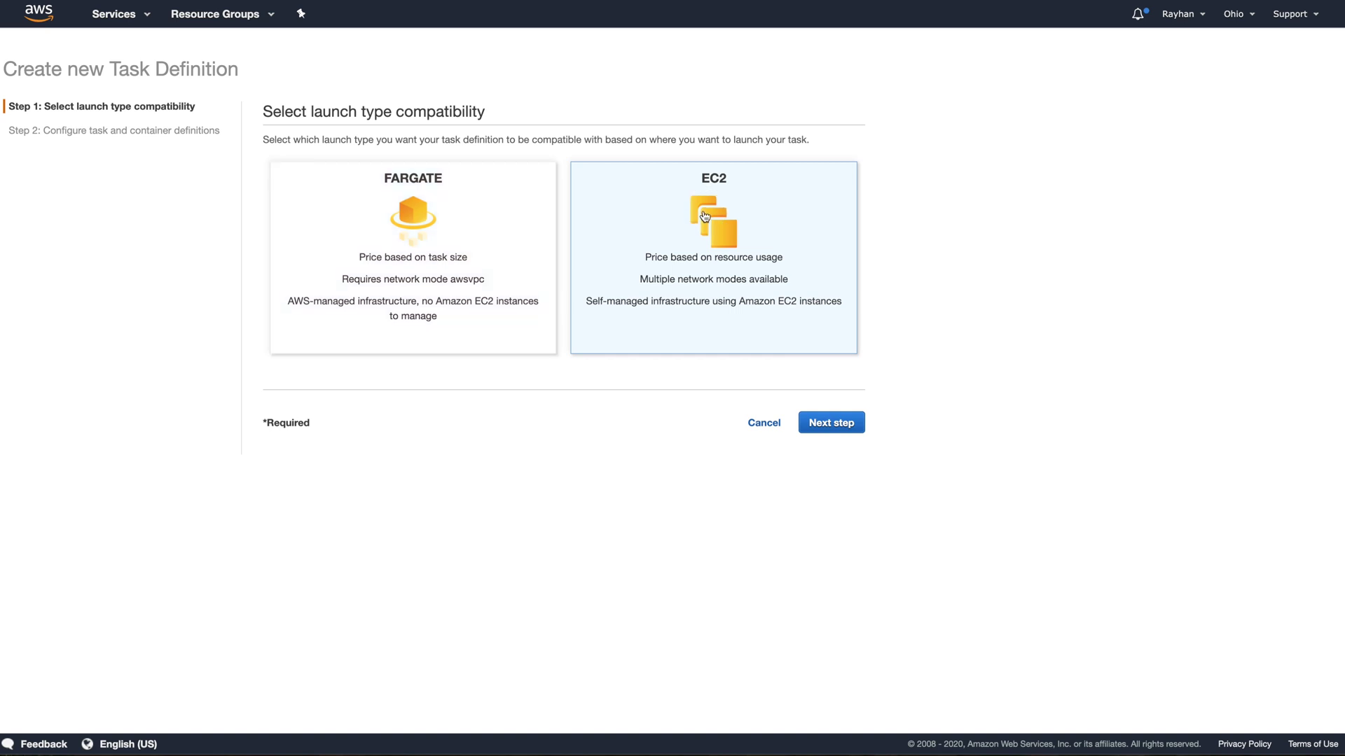
click(853, 430)
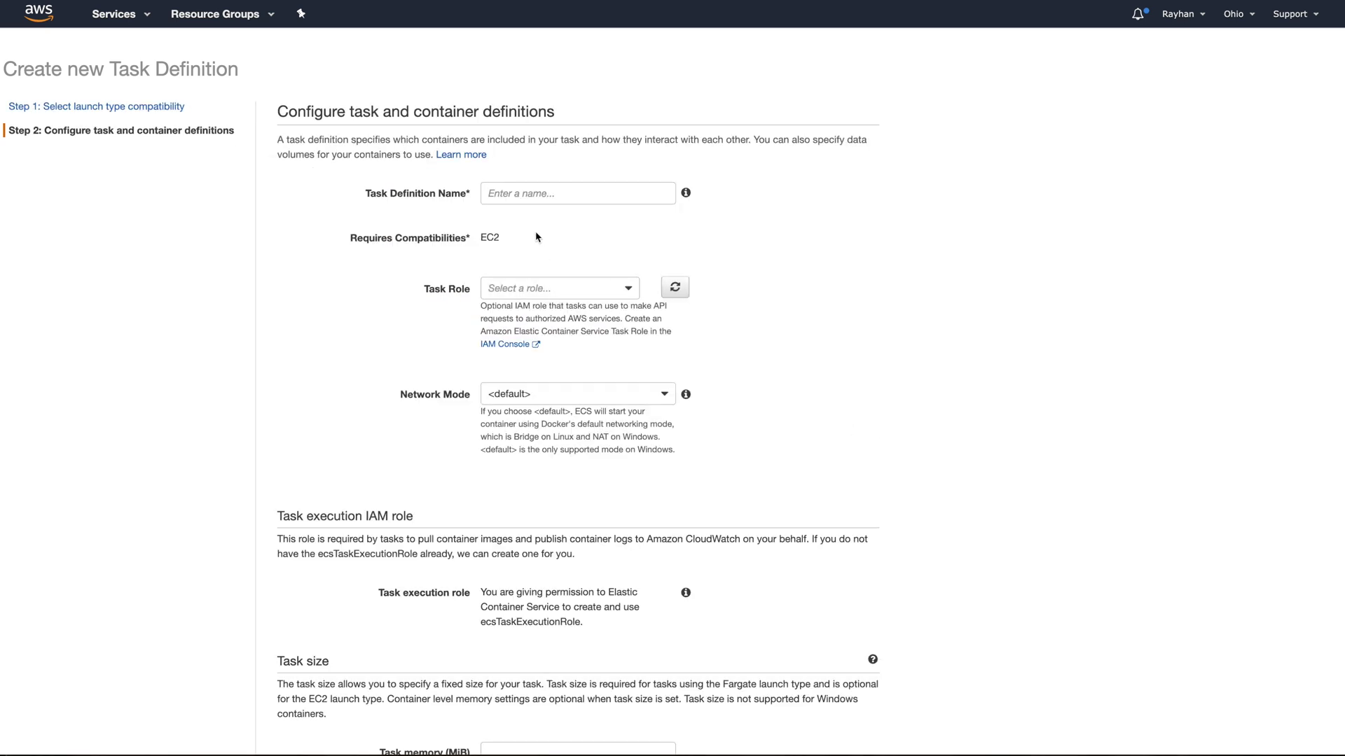
Step: Name the task definition three-container, leaving its task role unselected
click(564, 196)
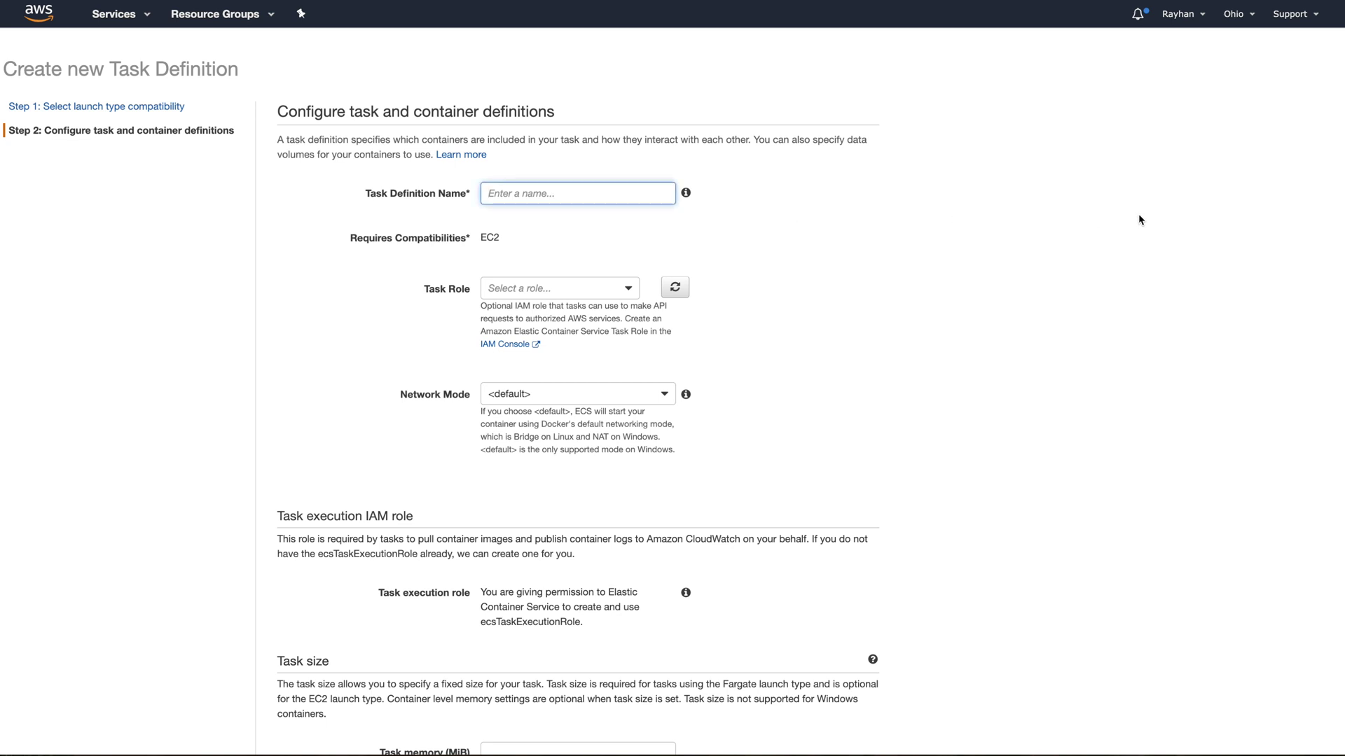
text(t)
key(BackSpace)
text(three-container)
click(628, 290)
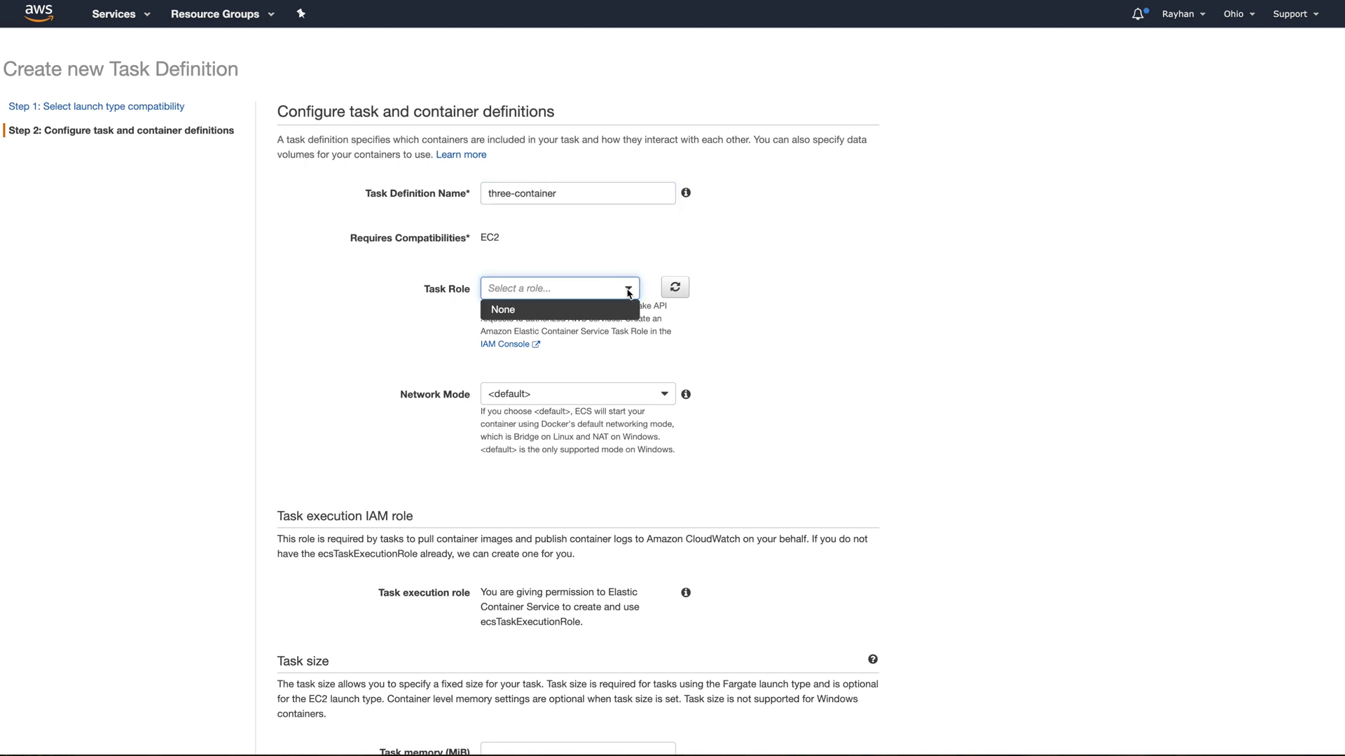
click(734, 298)
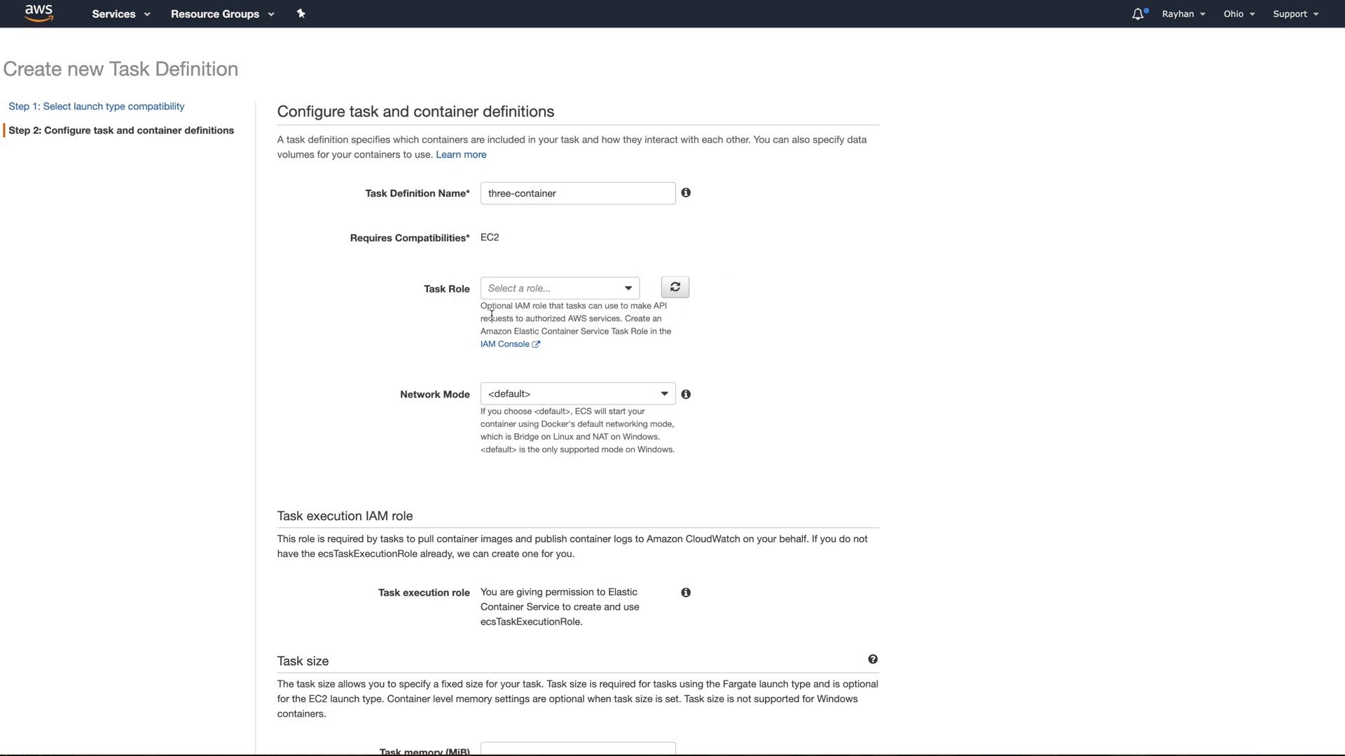
Step: Review the task definition form's network mode, execution role, task size and container definition sections
scroll(607, 316, down, 2)
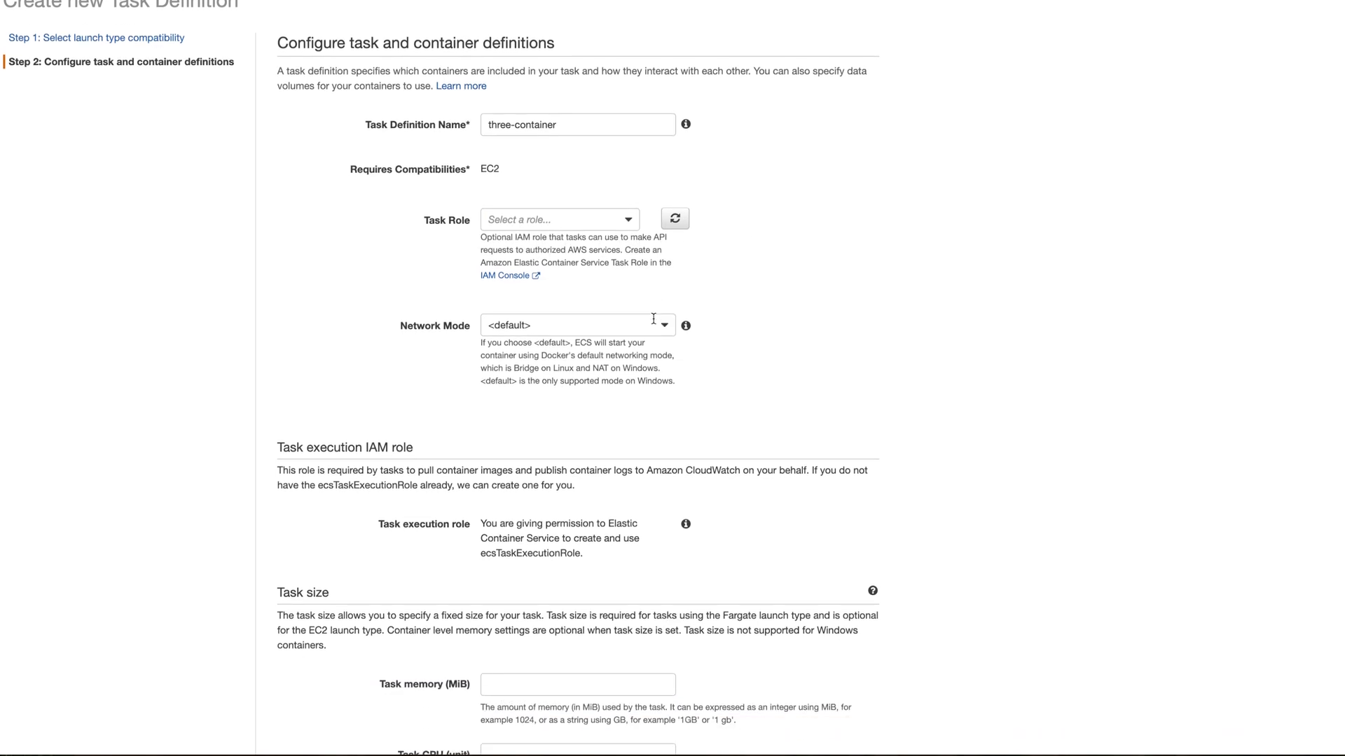
scroll(603, 367, down, 5)
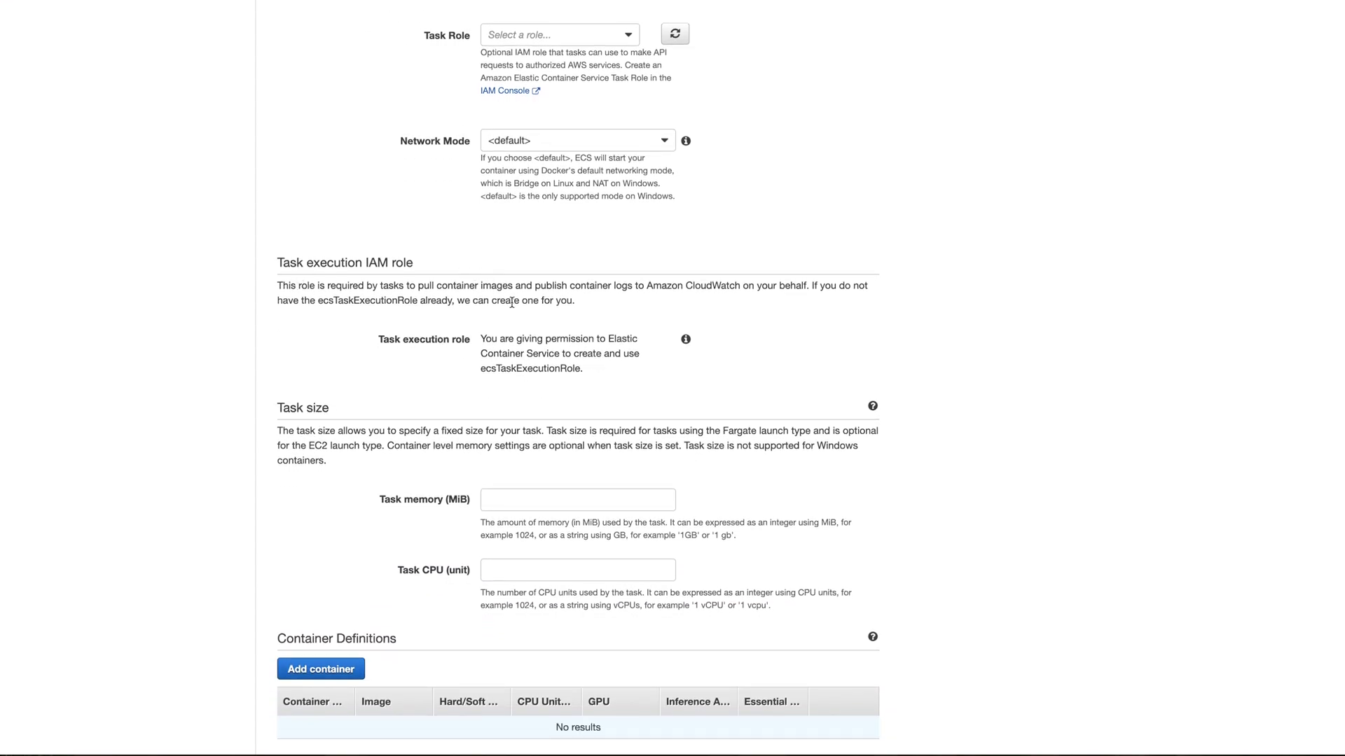
scroll(459, 273, down, 3)
scroll(504, 307, down, 1)
scroll(448, 298, down, 2)
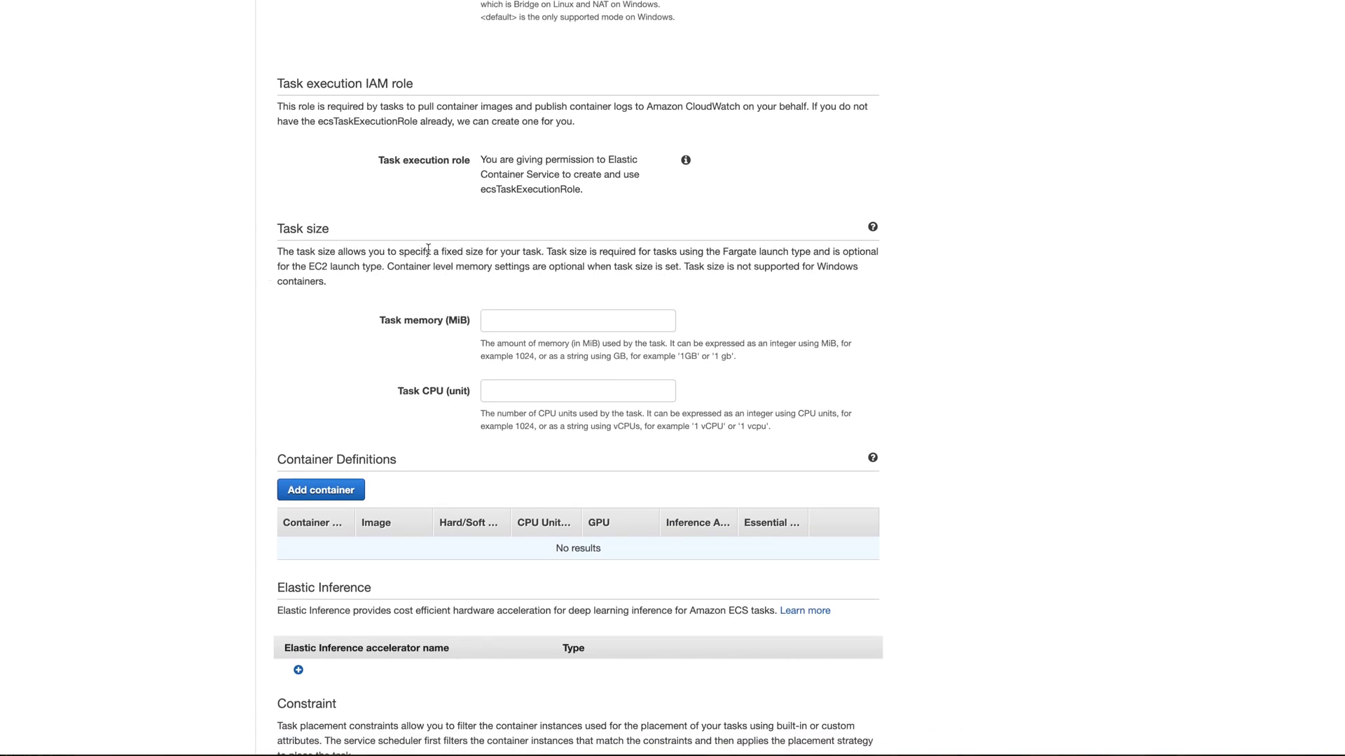
scroll(557, 253, down, 2)
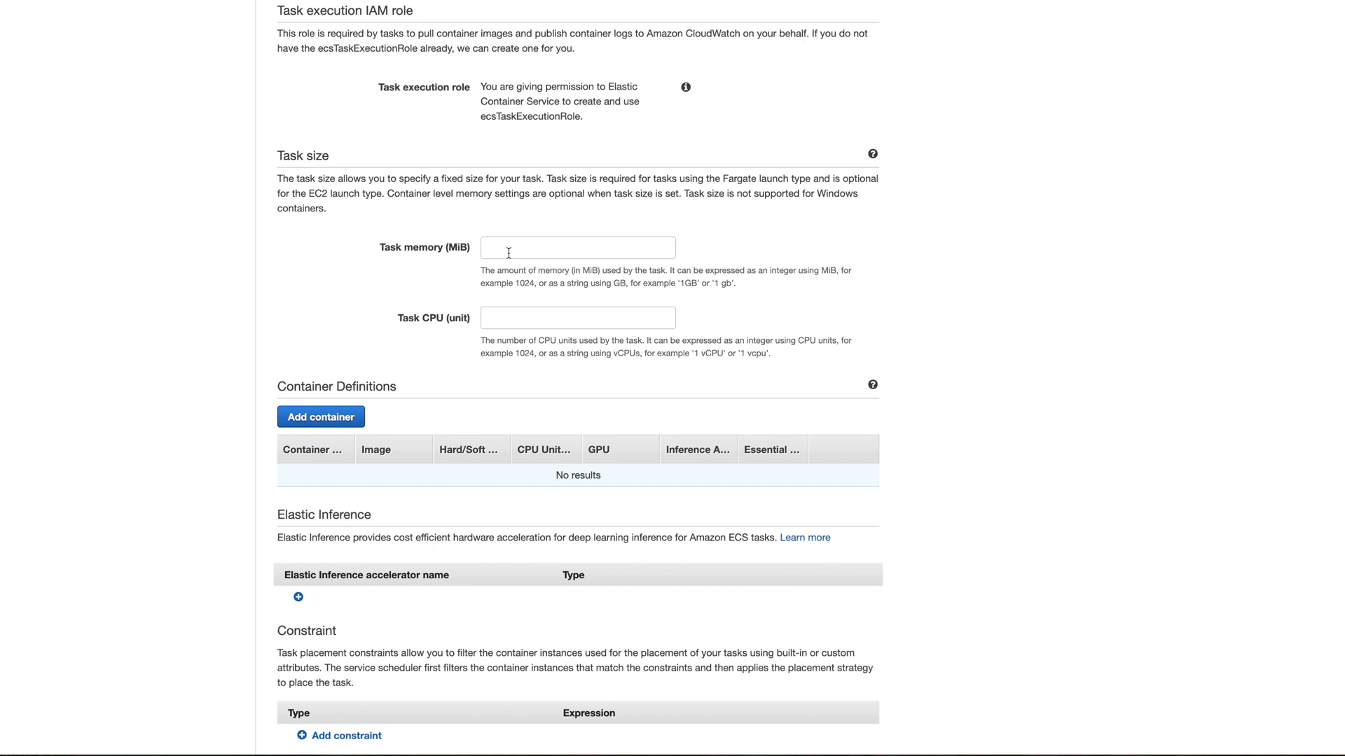
drag(282, 157, 367, 159)
scroll(434, 316, up, 8)
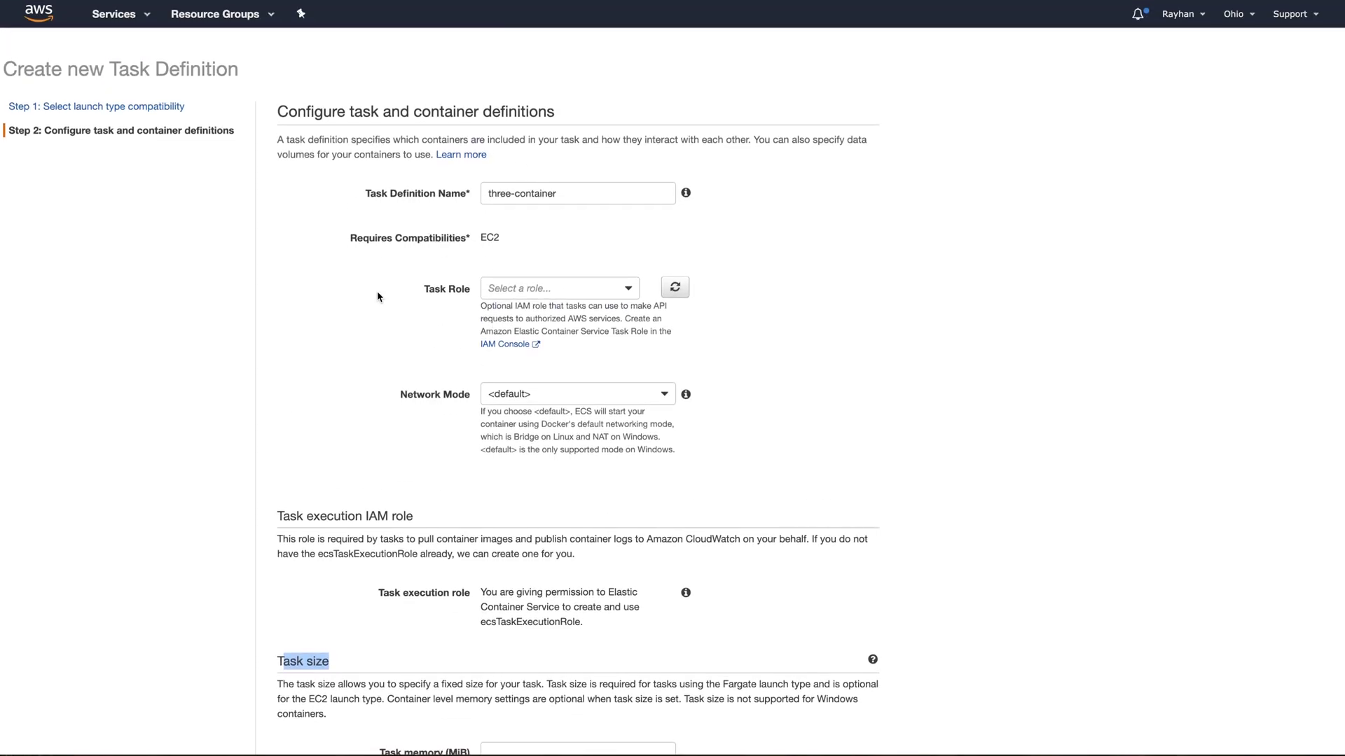
scroll(377, 292, down, 9)
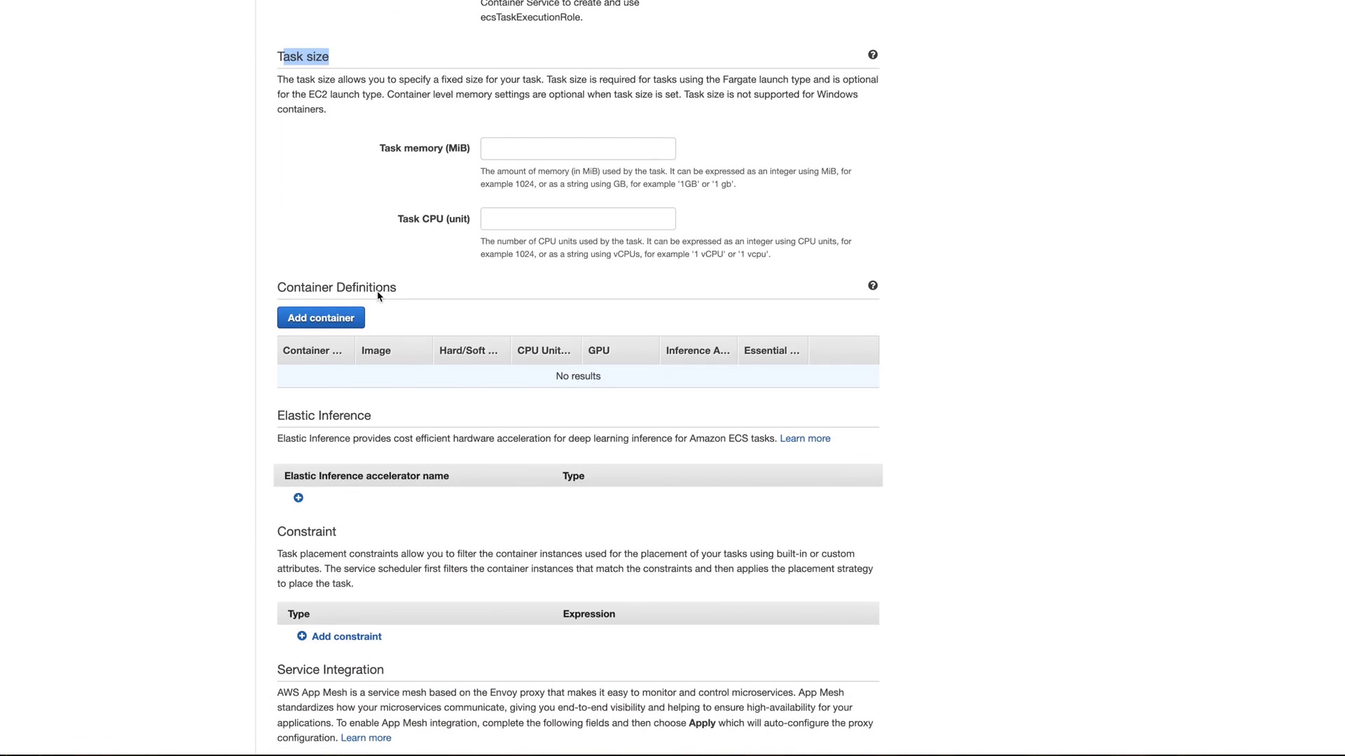
Step: Set the task size to 512 MiB of memory and 1024 CPU units
click(506, 141)
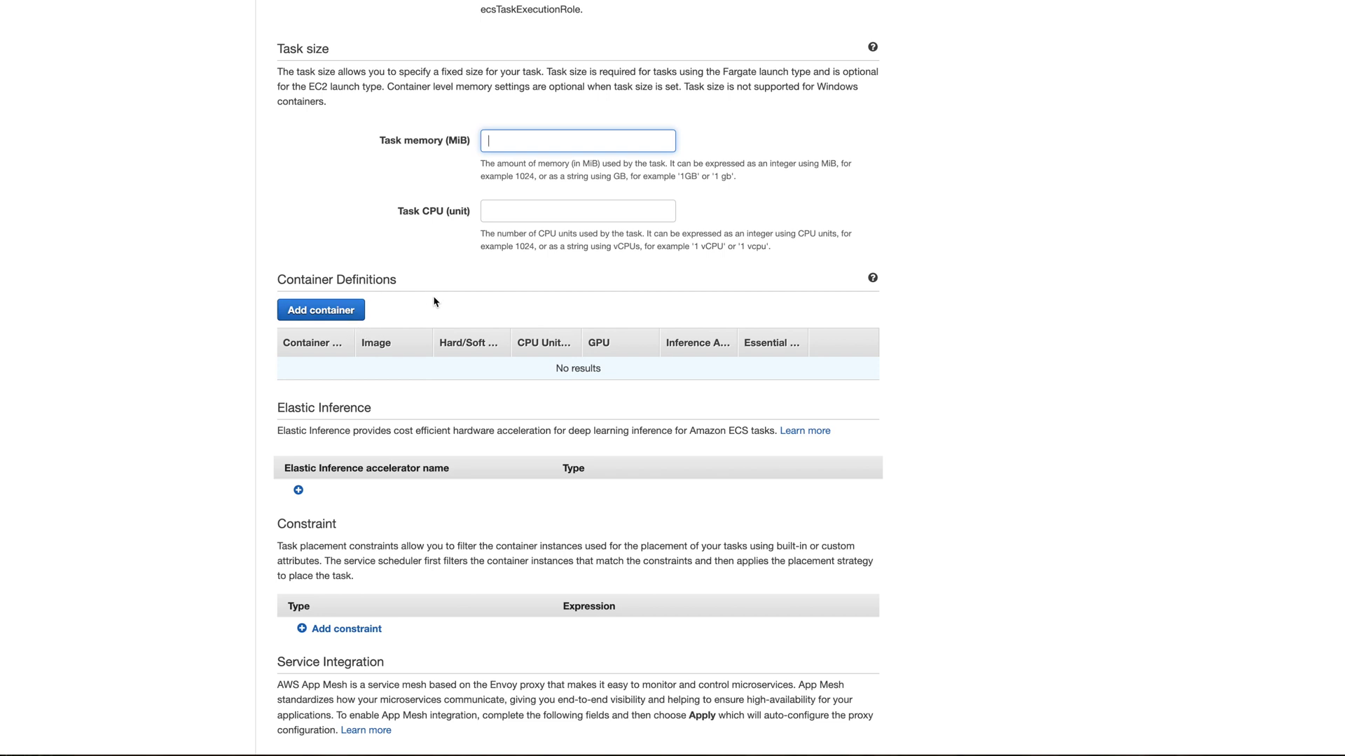
scroll(436, 295, up, 1)
scroll(436, 296, up, 1)
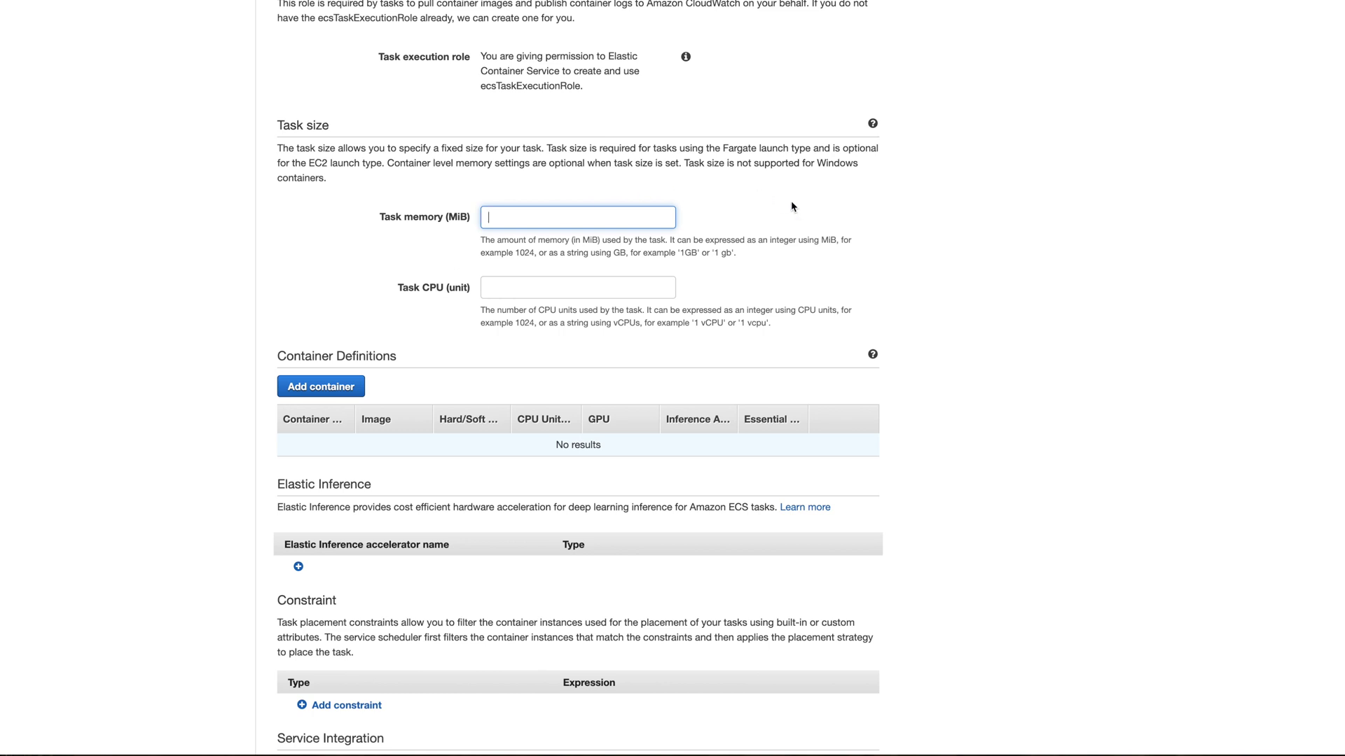
text(512)
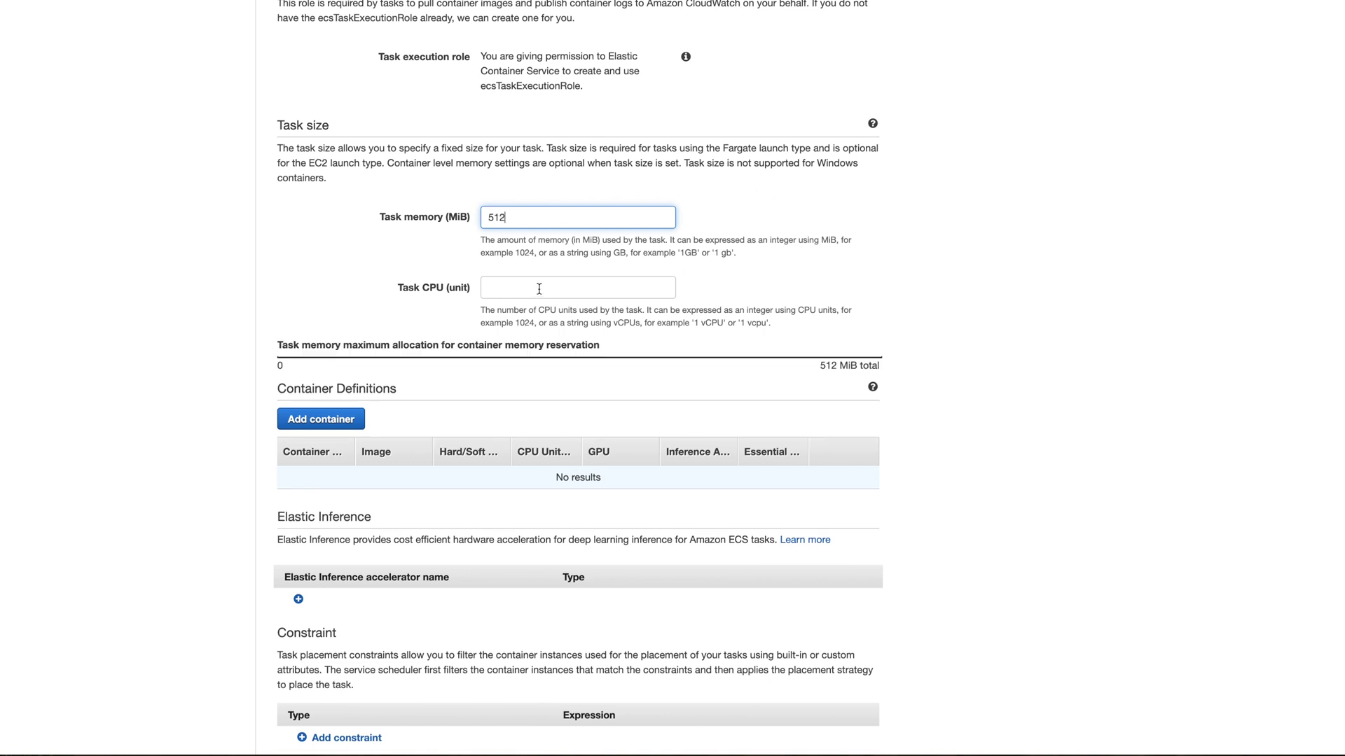
click(539, 290)
text(1024)
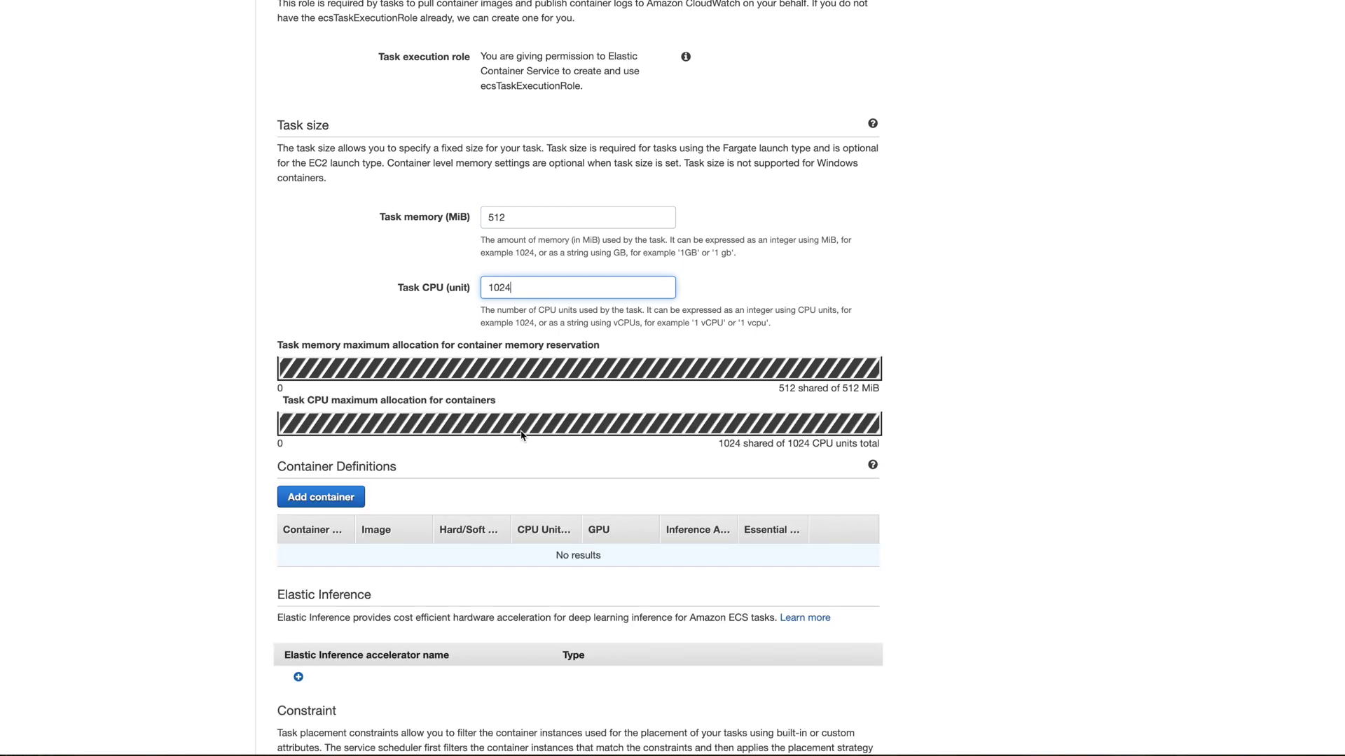
scroll(405, 466, down, 3)
scroll(280, 431, down, 2)
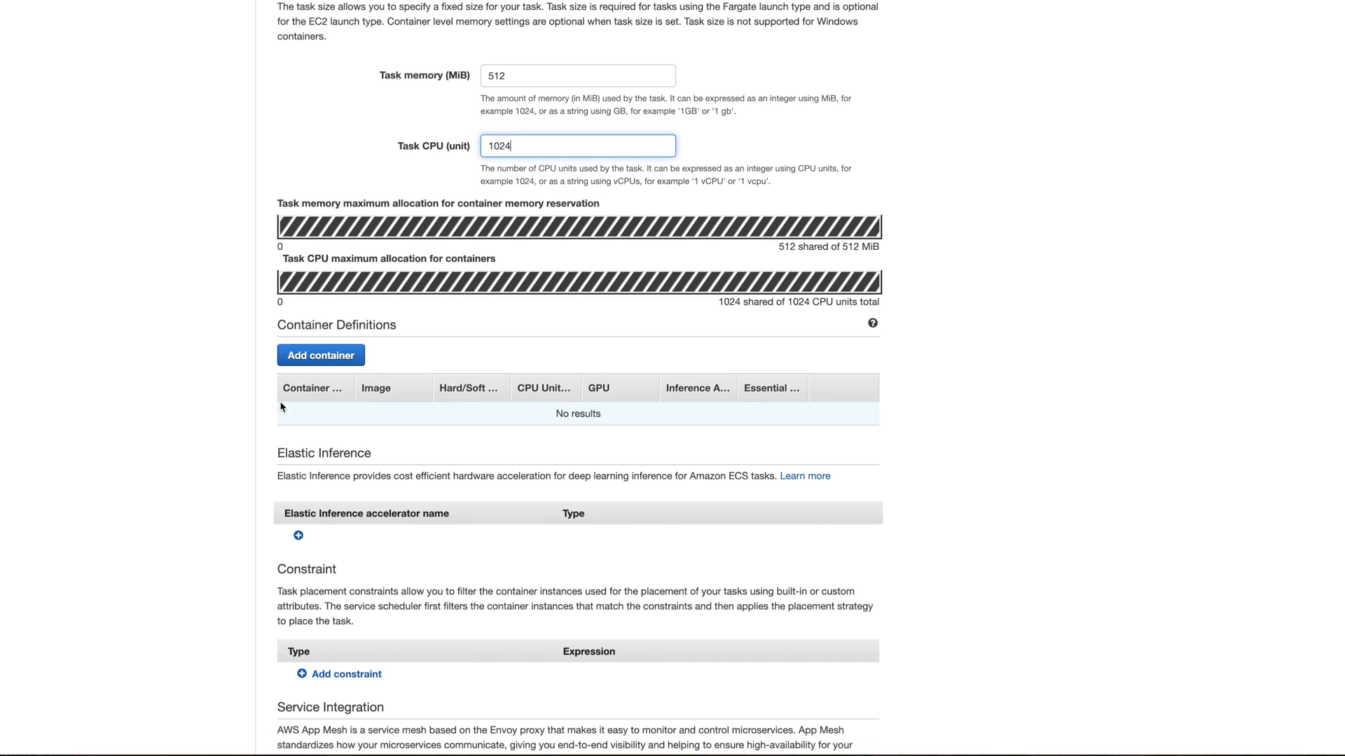
scroll(403, 335, up, 1)
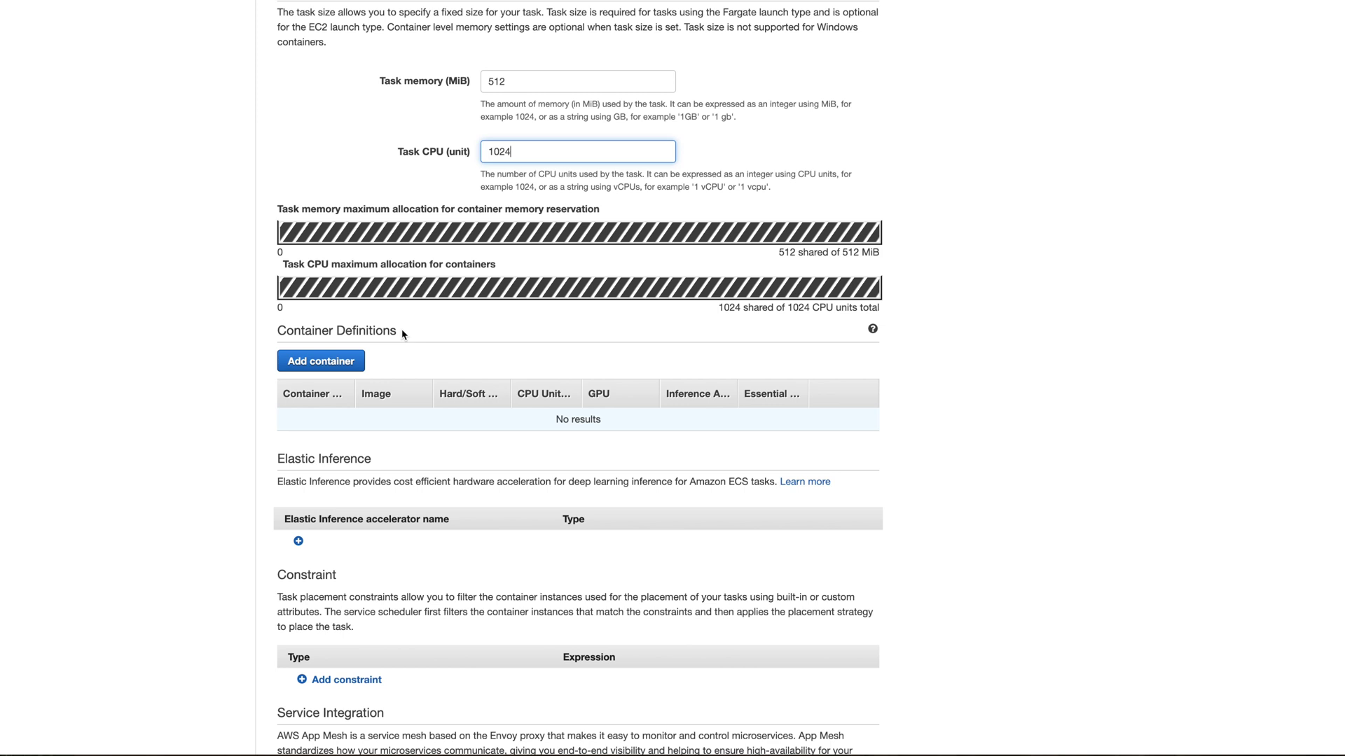
Step: Start a container definition named c1 that uses the nginx:latest image
click(353, 362)
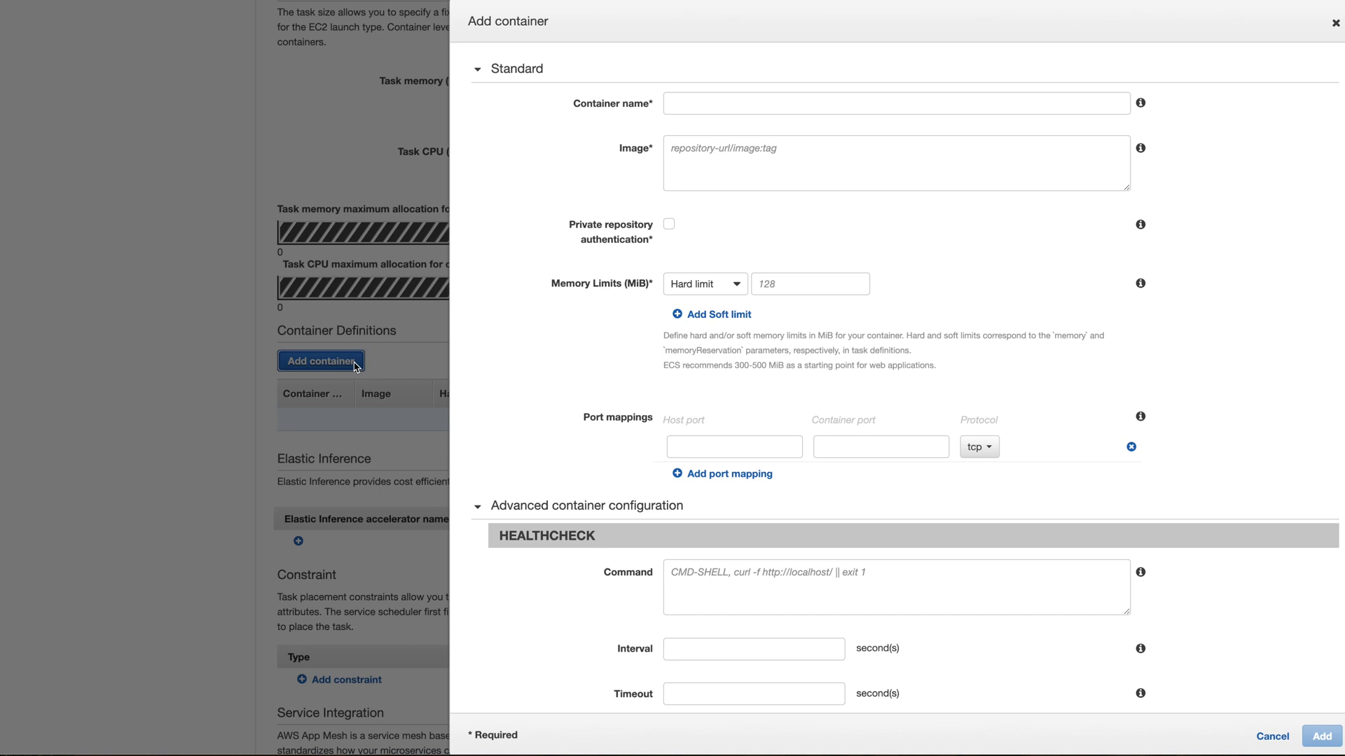
click(728, 110)
text(c1)
click(864, 165)
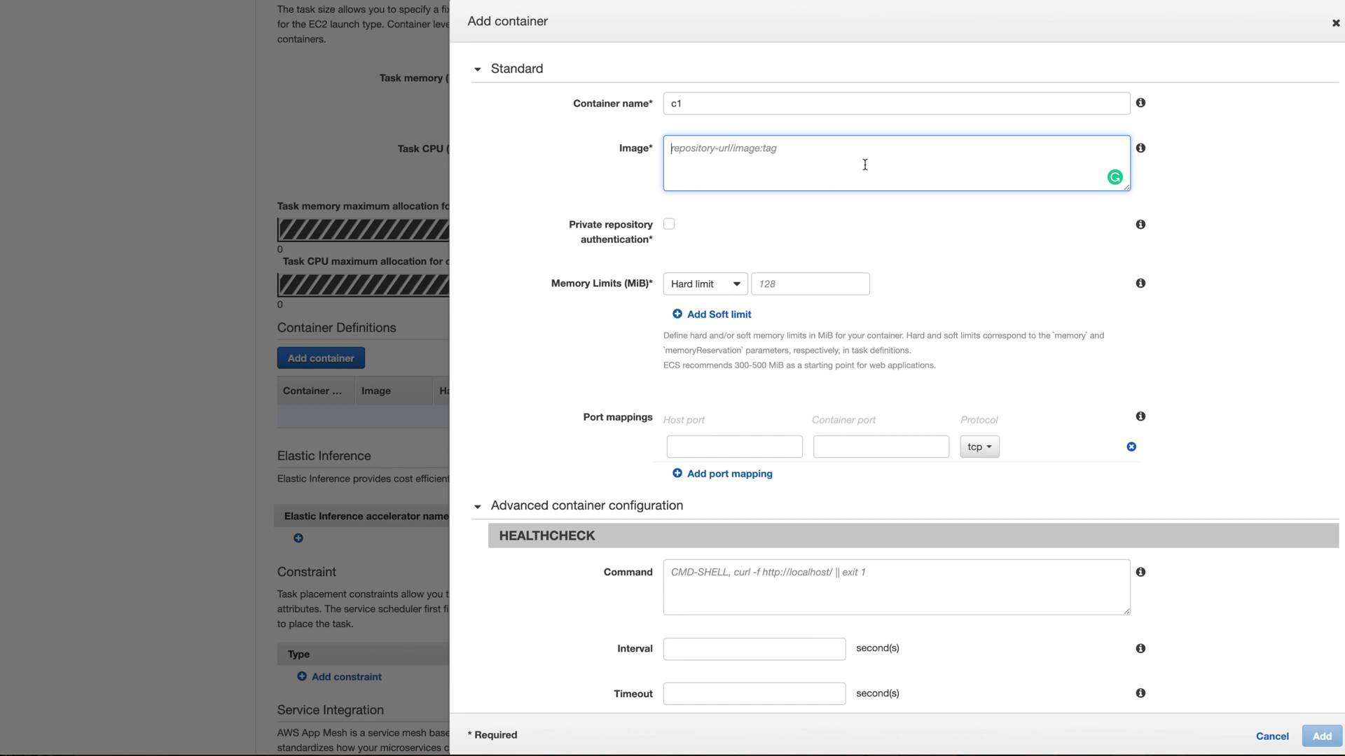
text(n)
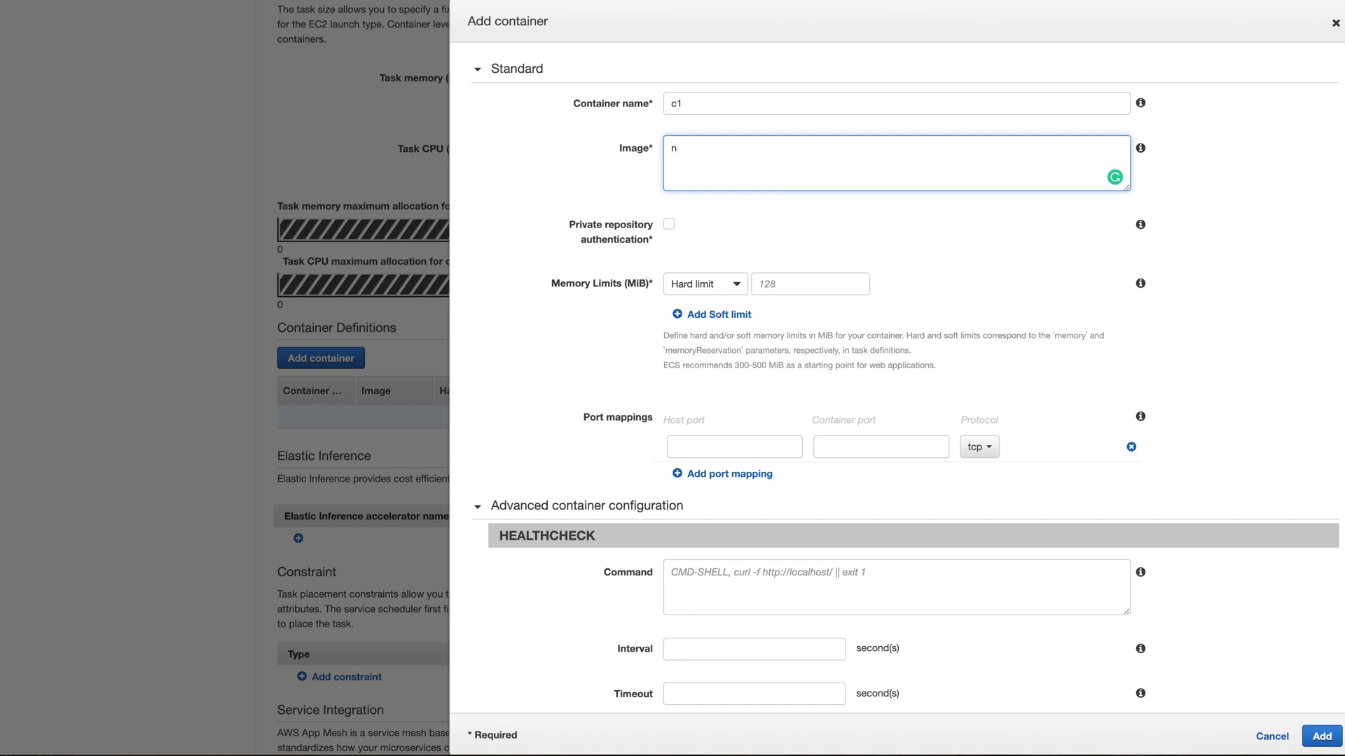
text(ginx:lates)
Step: Enable auto-configured CloudWatch Logs for container c1 and add it to the task definition
scroll(787, 260, down, 5)
scroll(787, 260, down, 18)
scroll(787, 259, down, 10)
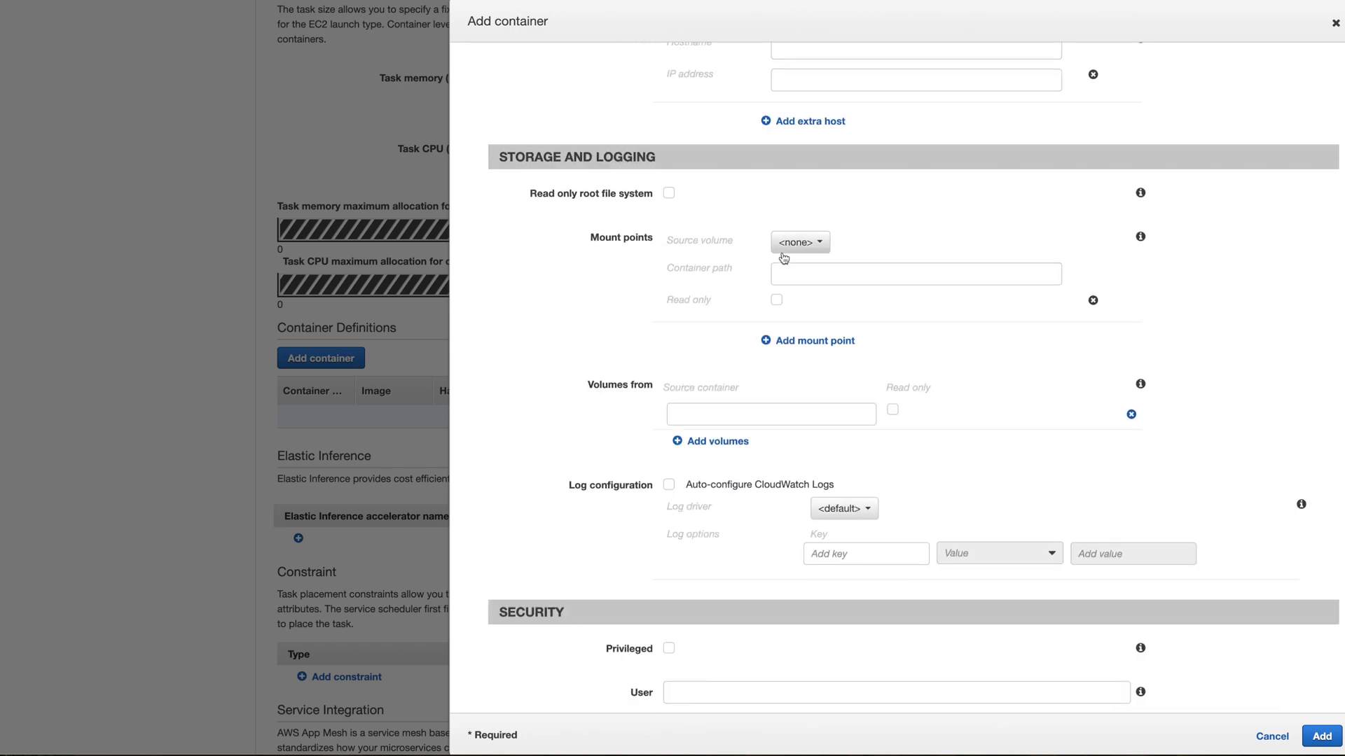
scroll(788, 260, down, 6)
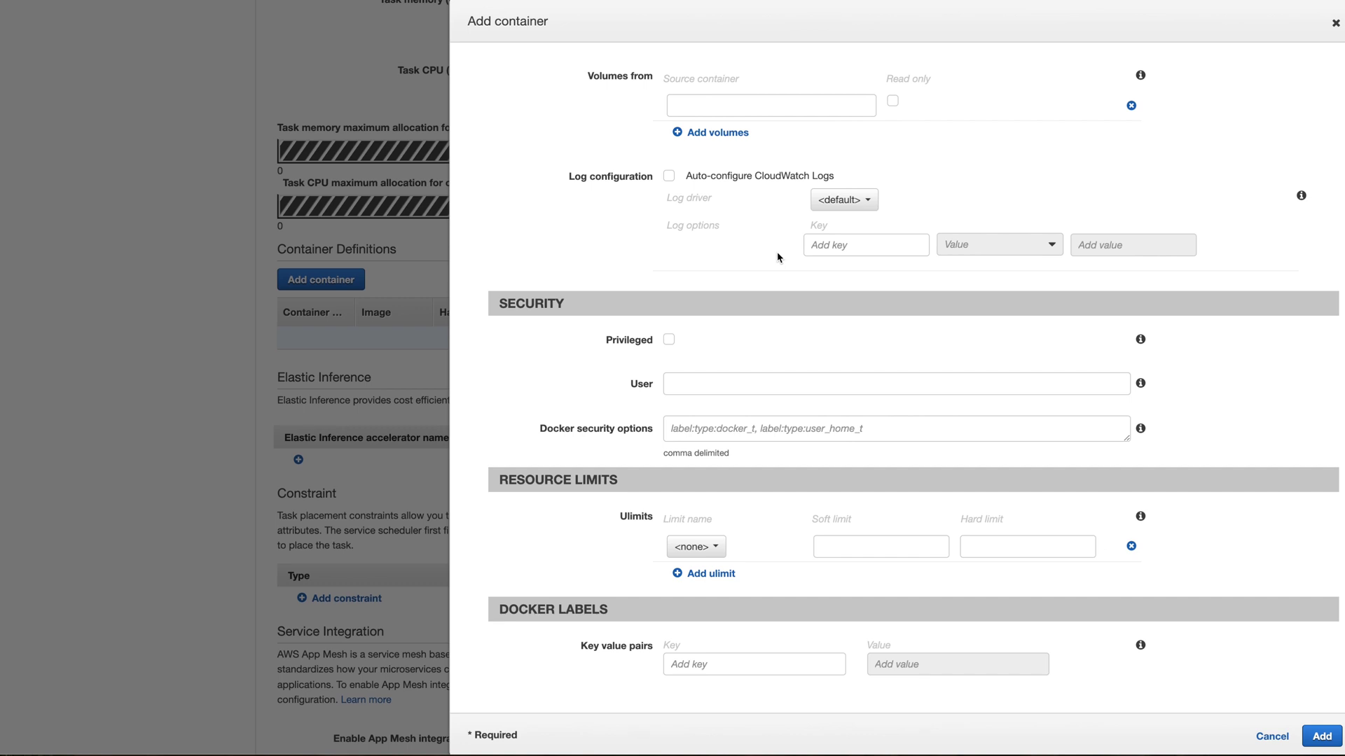
click(669, 176)
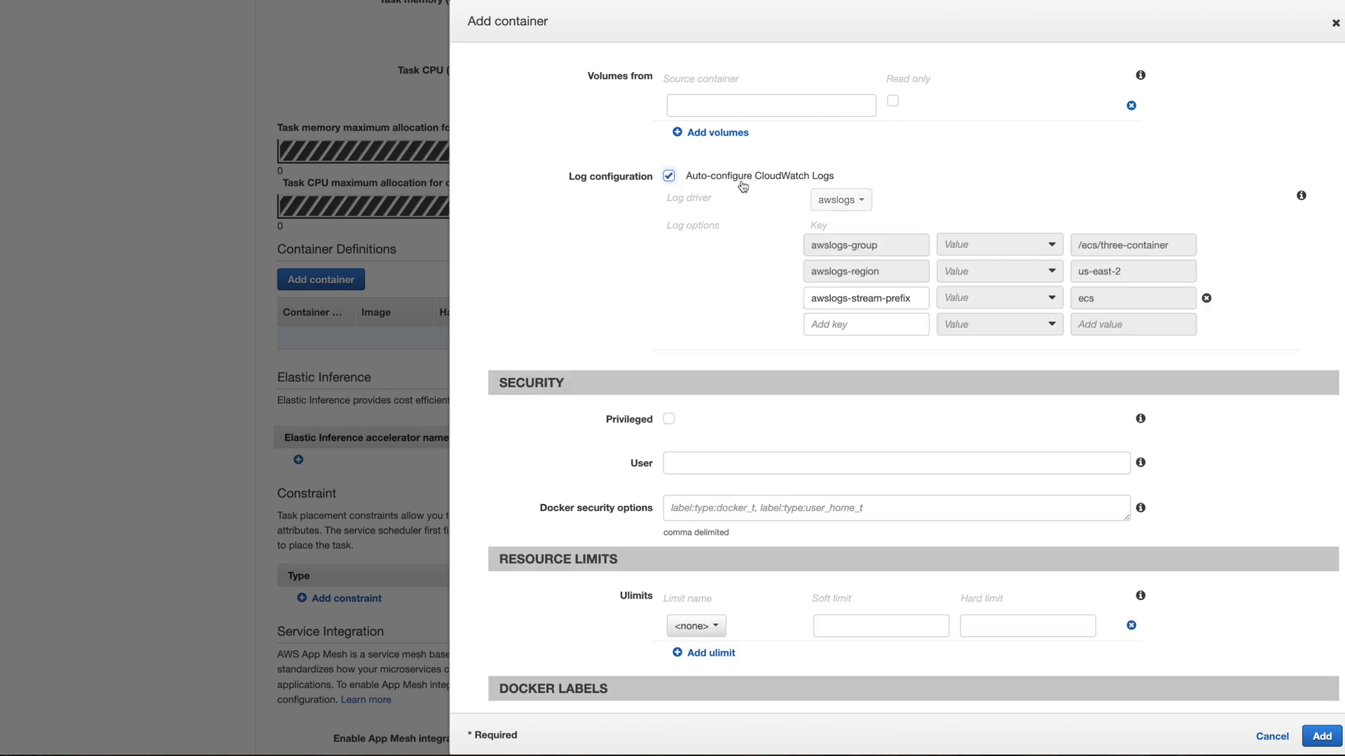
scroll(847, 187, down, 10)
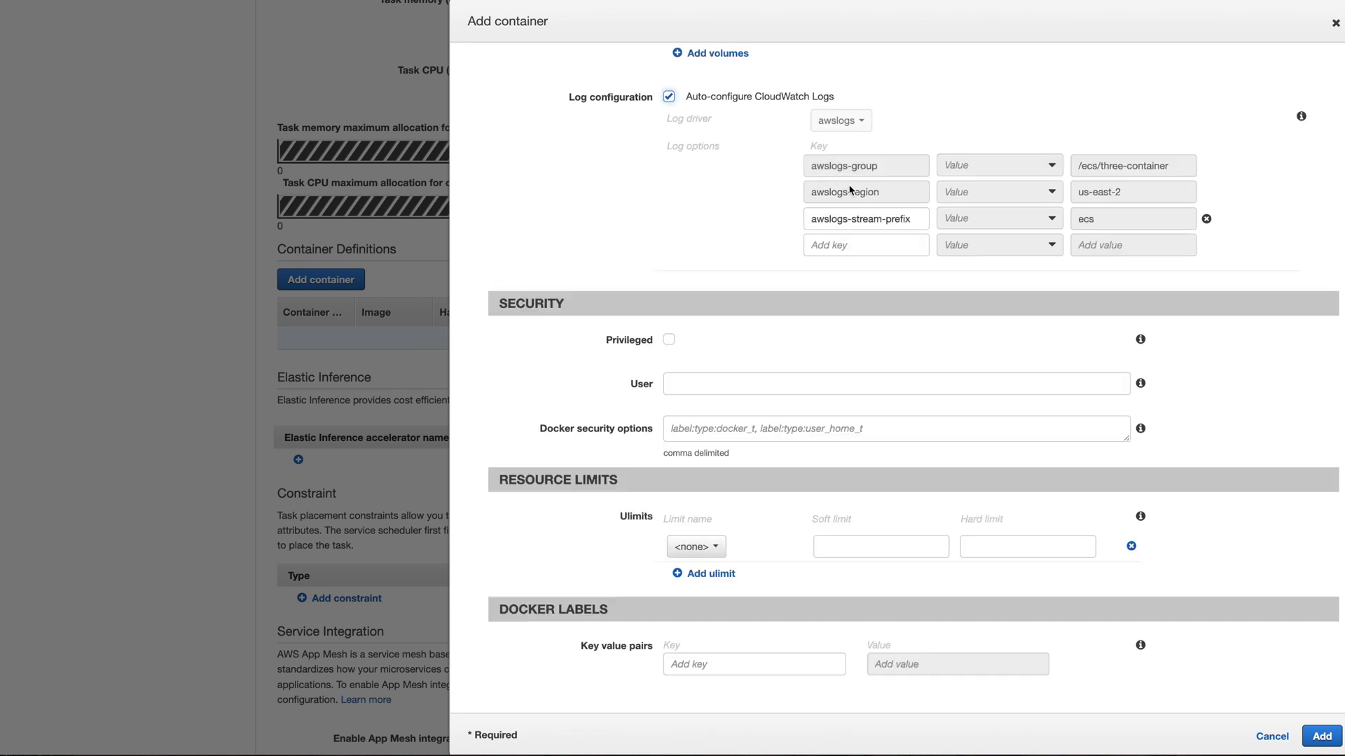
click(1321, 736)
Step: Start a second container definition named c2 with the nginx:latest image
scroll(860, 473, up, 5)
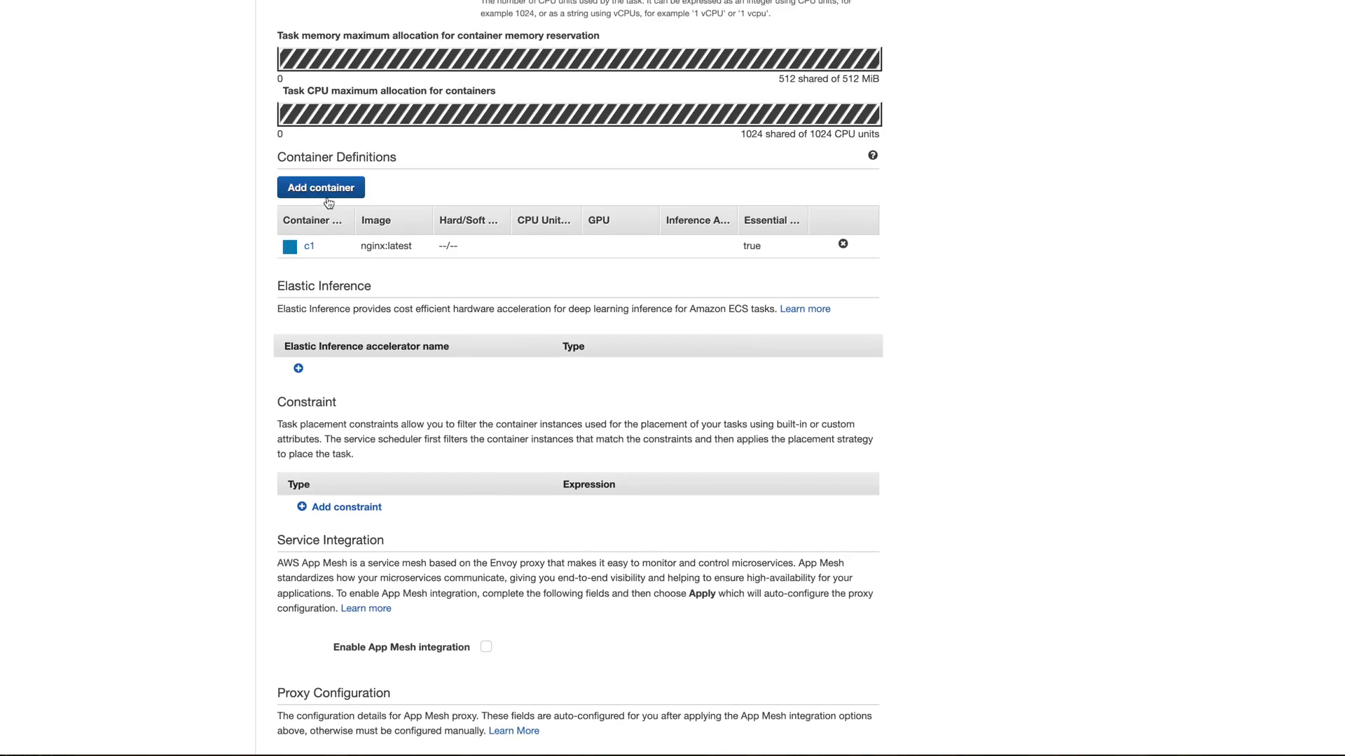
click(327, 199)
click(751, 103)
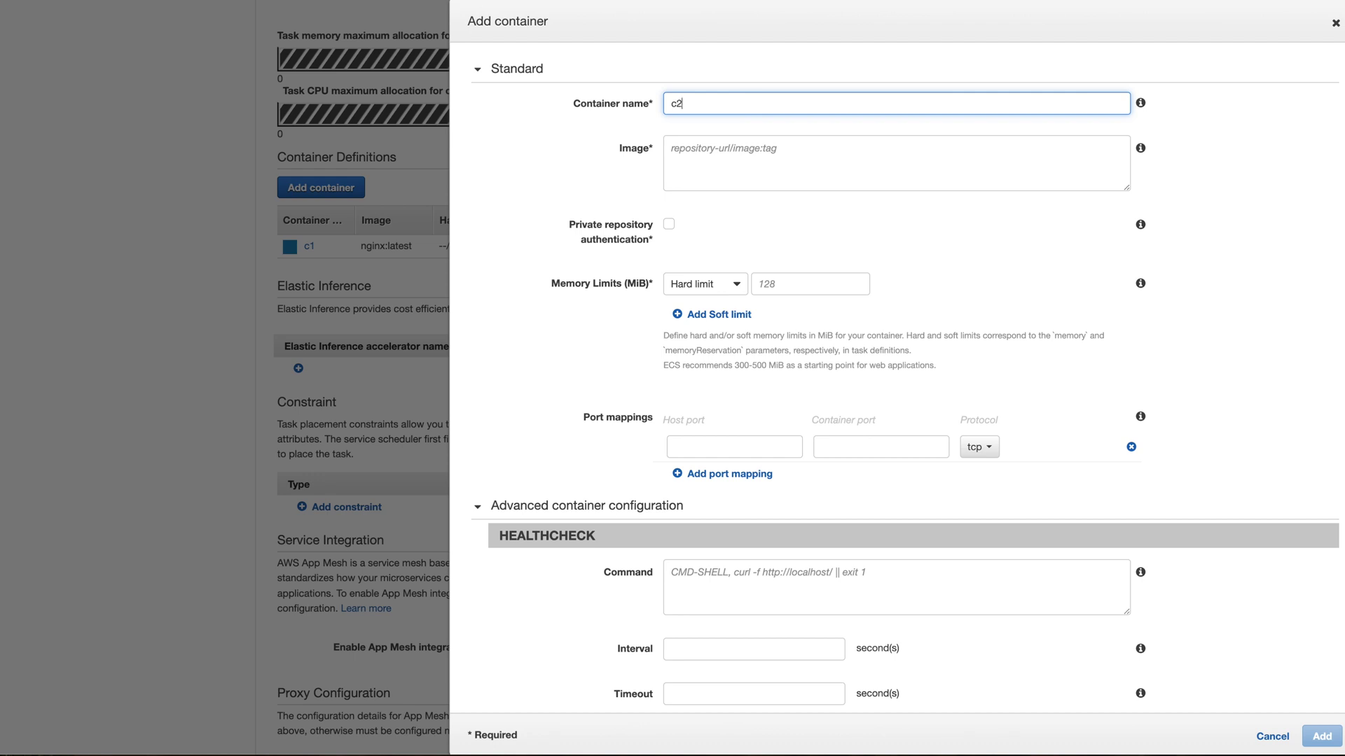
click(715, 160)
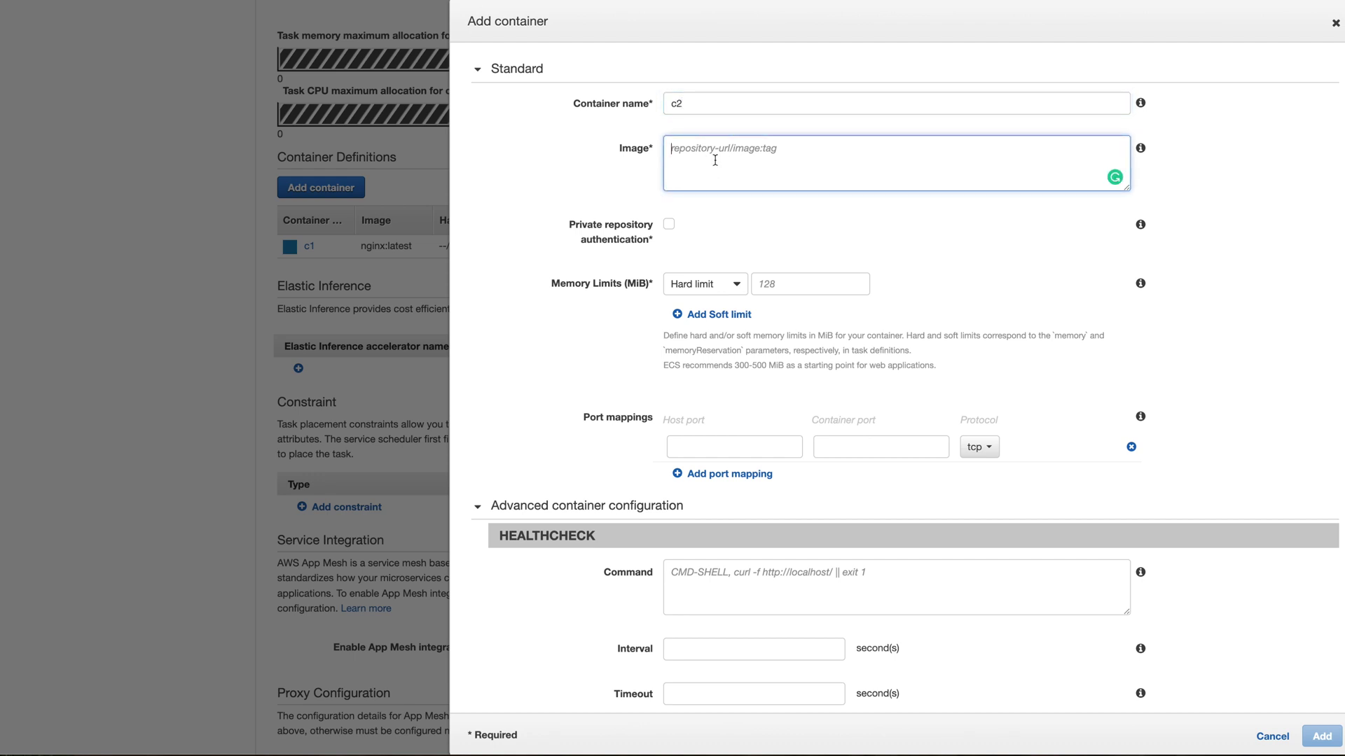
text(n)
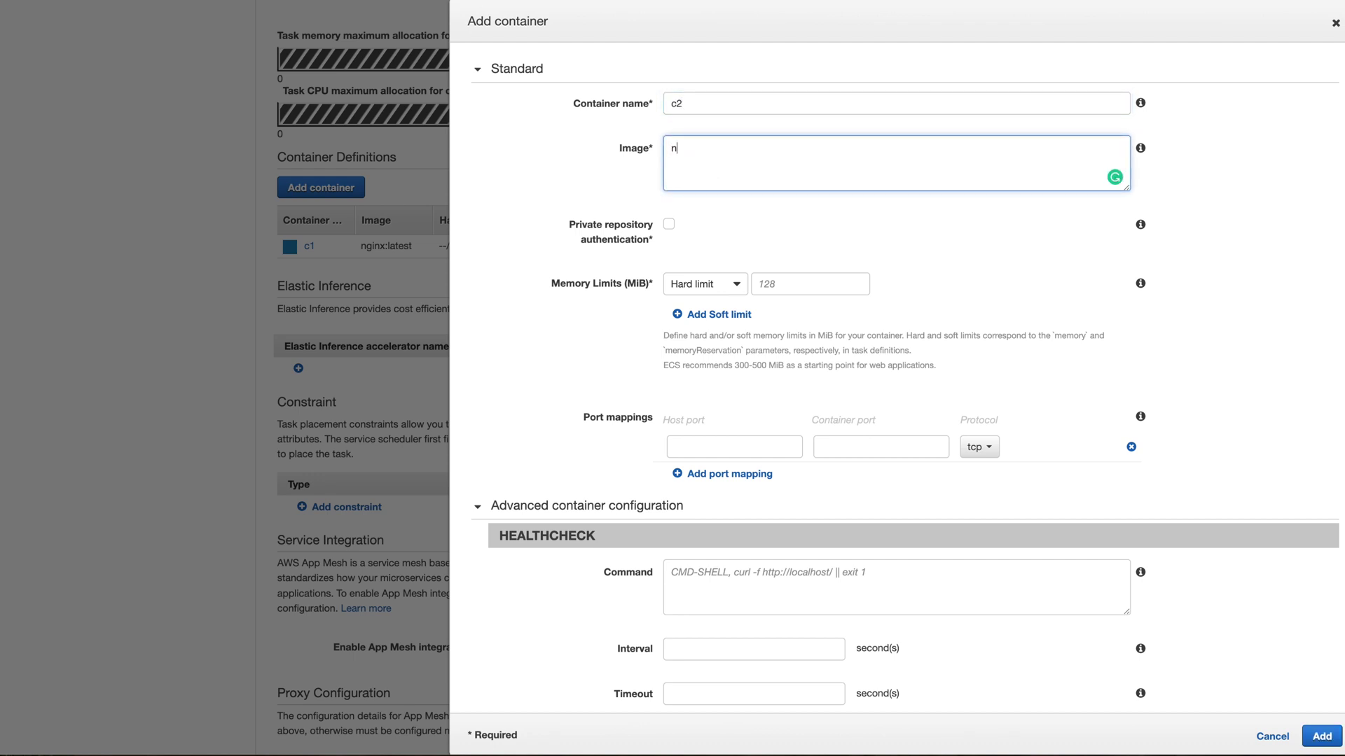
text(ginx:latest)
Step: Turn on auto-configured CloudWatch Logs for container c2 and add it to the task definition
scroll(722, 264, down, 15)
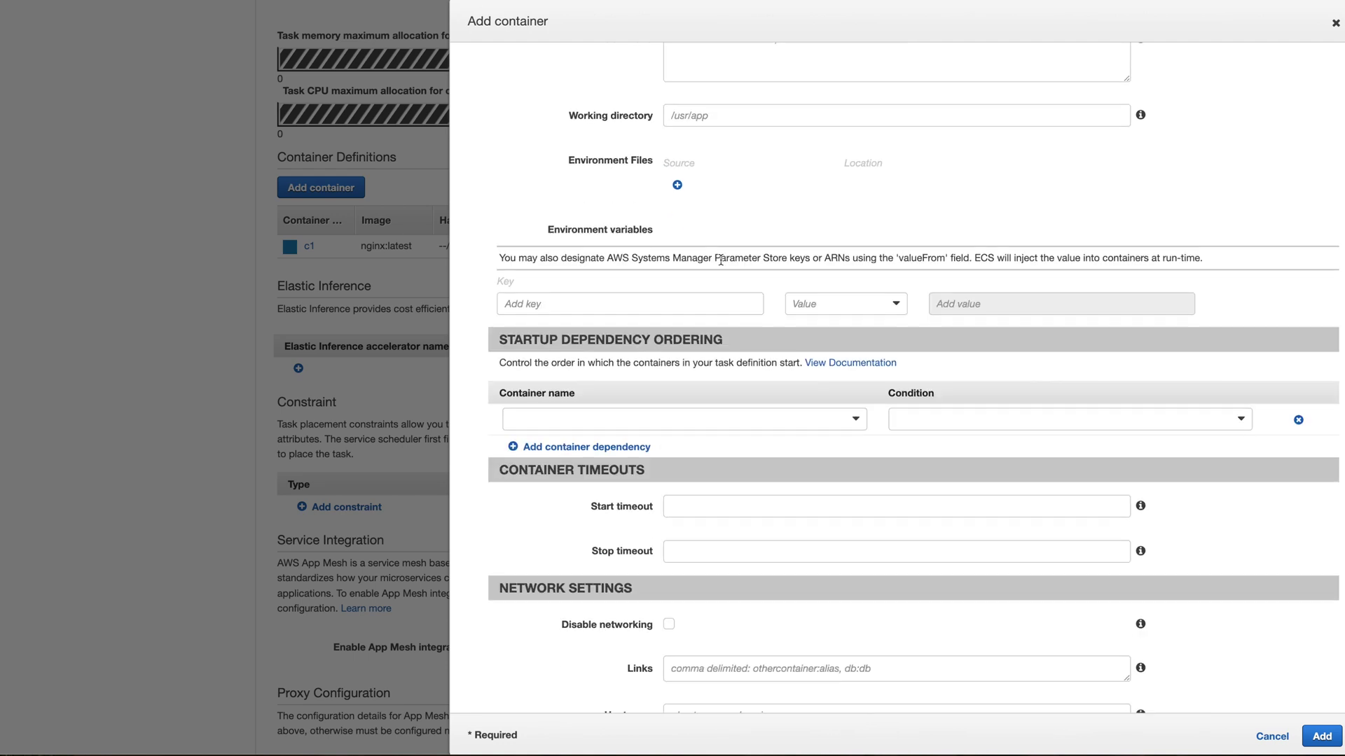
scroll(721, 264, down, 10)
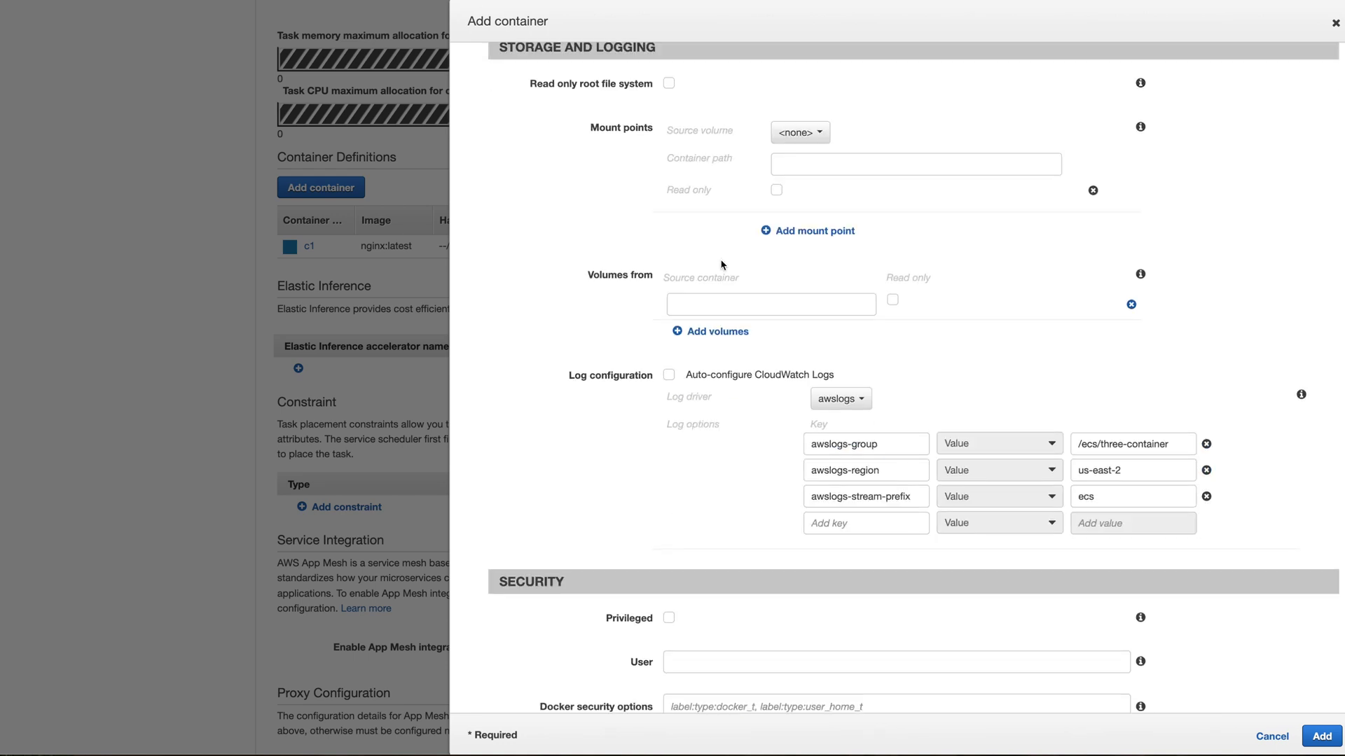
scroll(721, 264, down, 3)
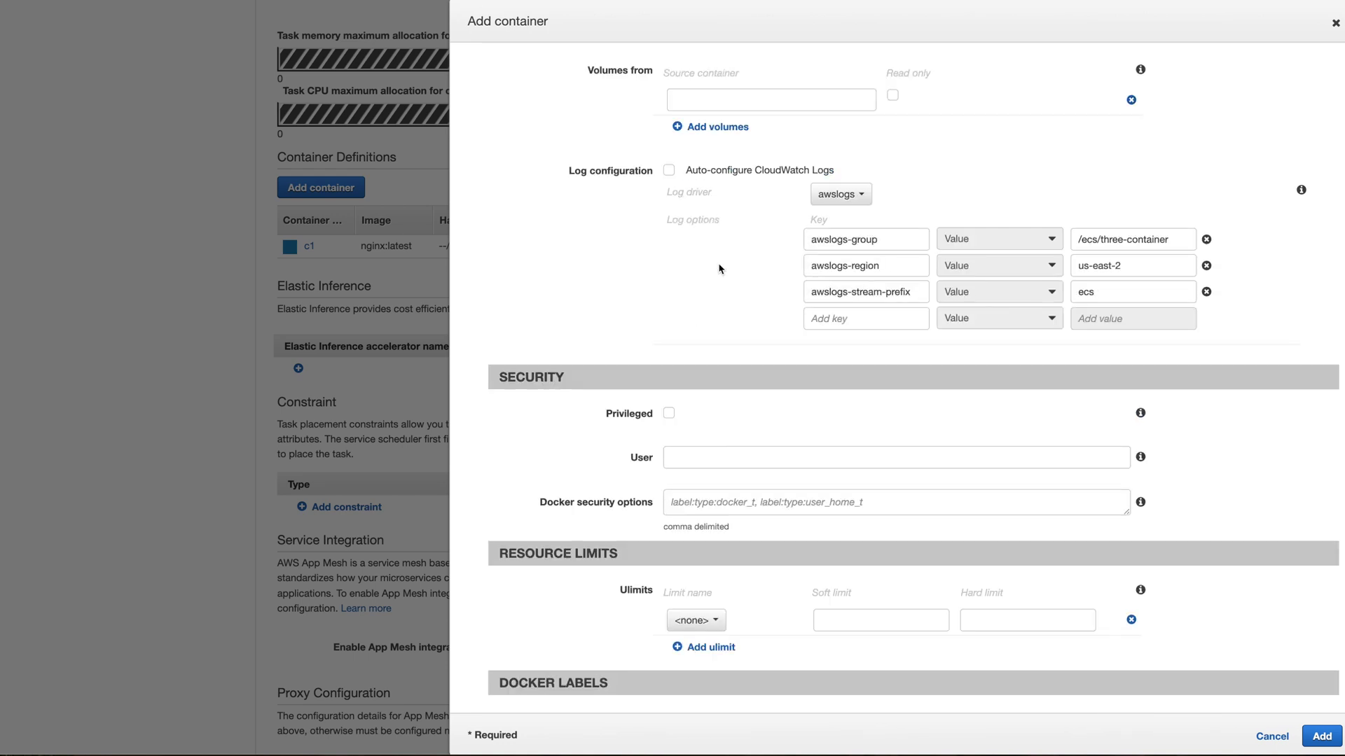
click(669, 171)
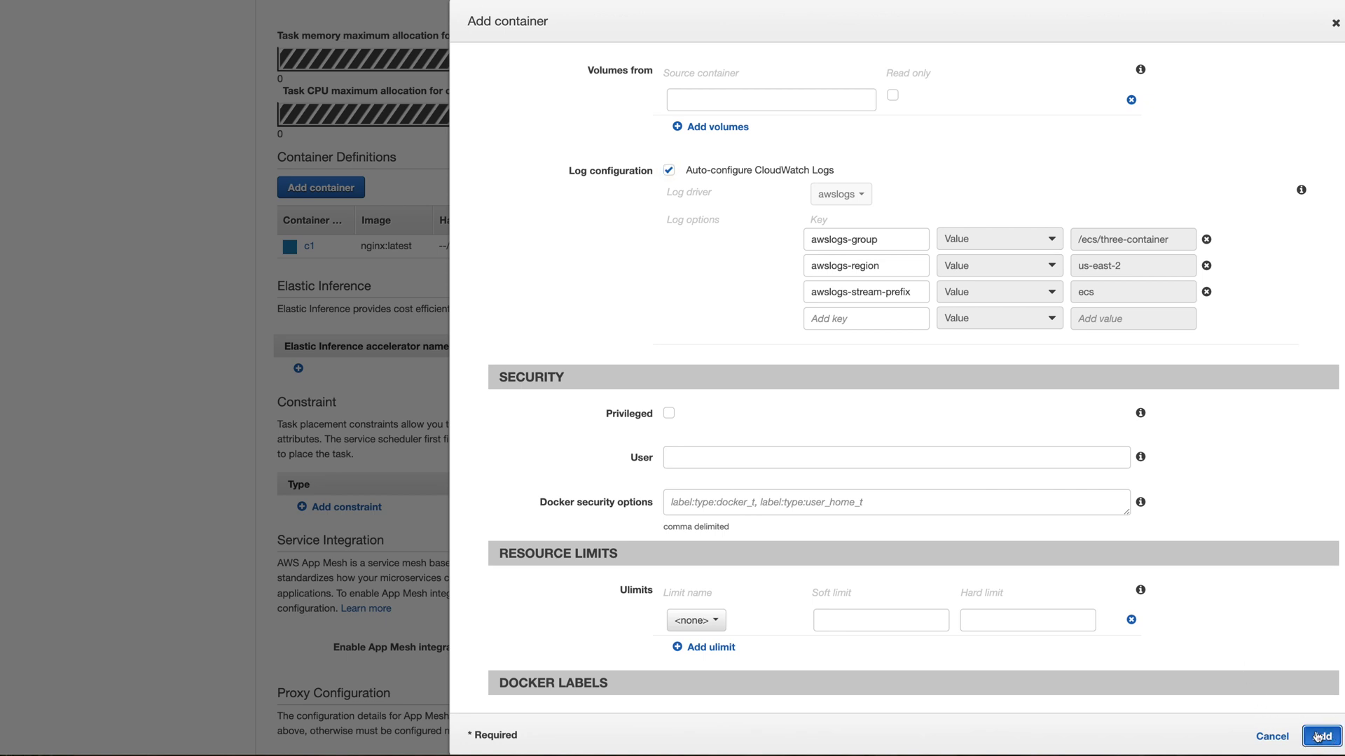
click(1321, 736)
Step: Start a third container definition named c3 with the nginx:latest image
click(336, 187)
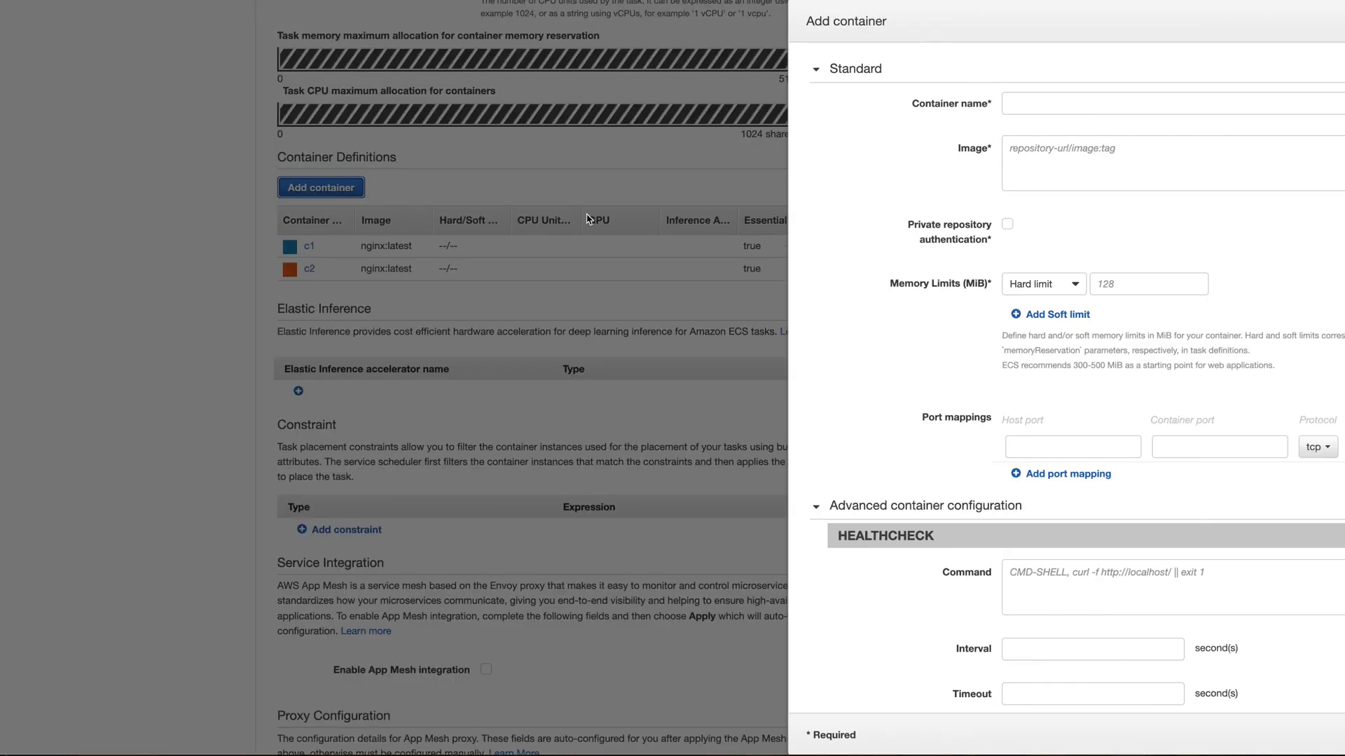
click(702, 106)
text(c3)
click(720, 156)
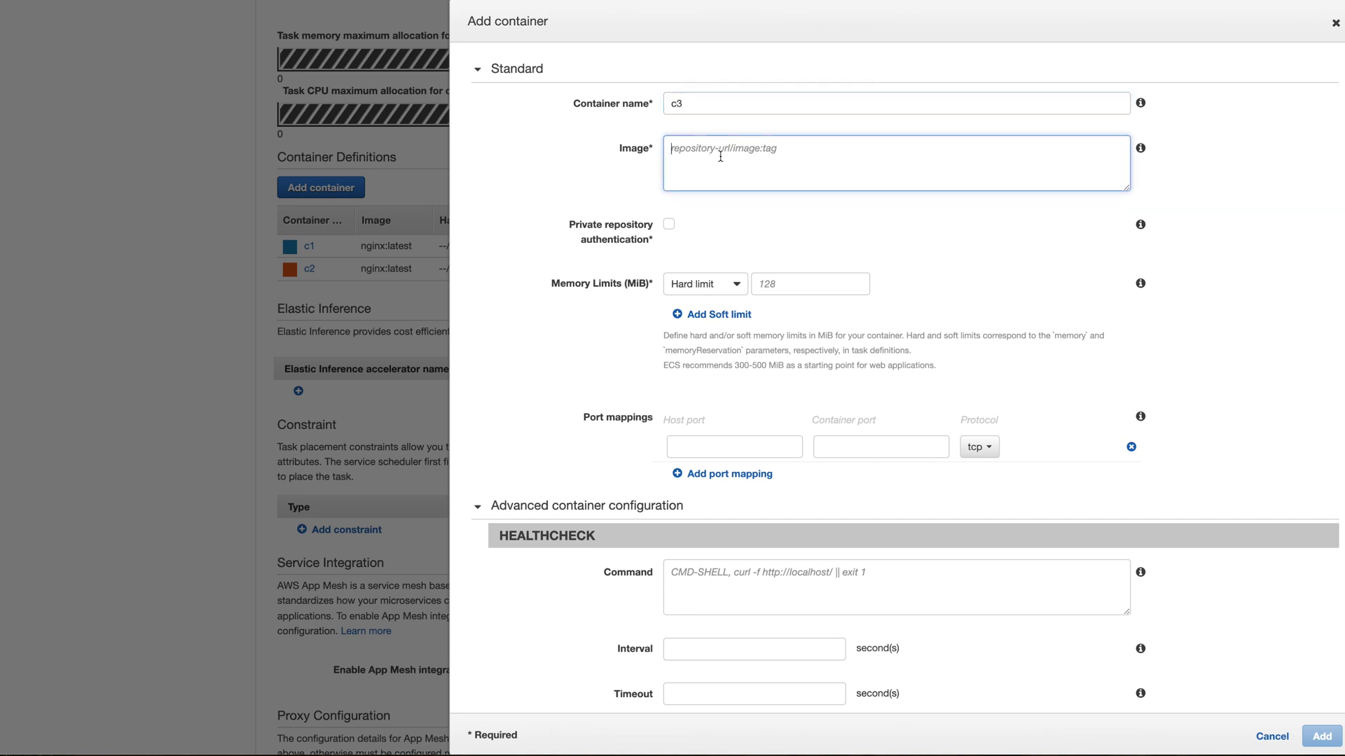
text(nginx:latest)
Step: Turn on auto-configured CloudWatch Logs for container c3 and add it to the task definition
scroll(697, 213, down, 13)
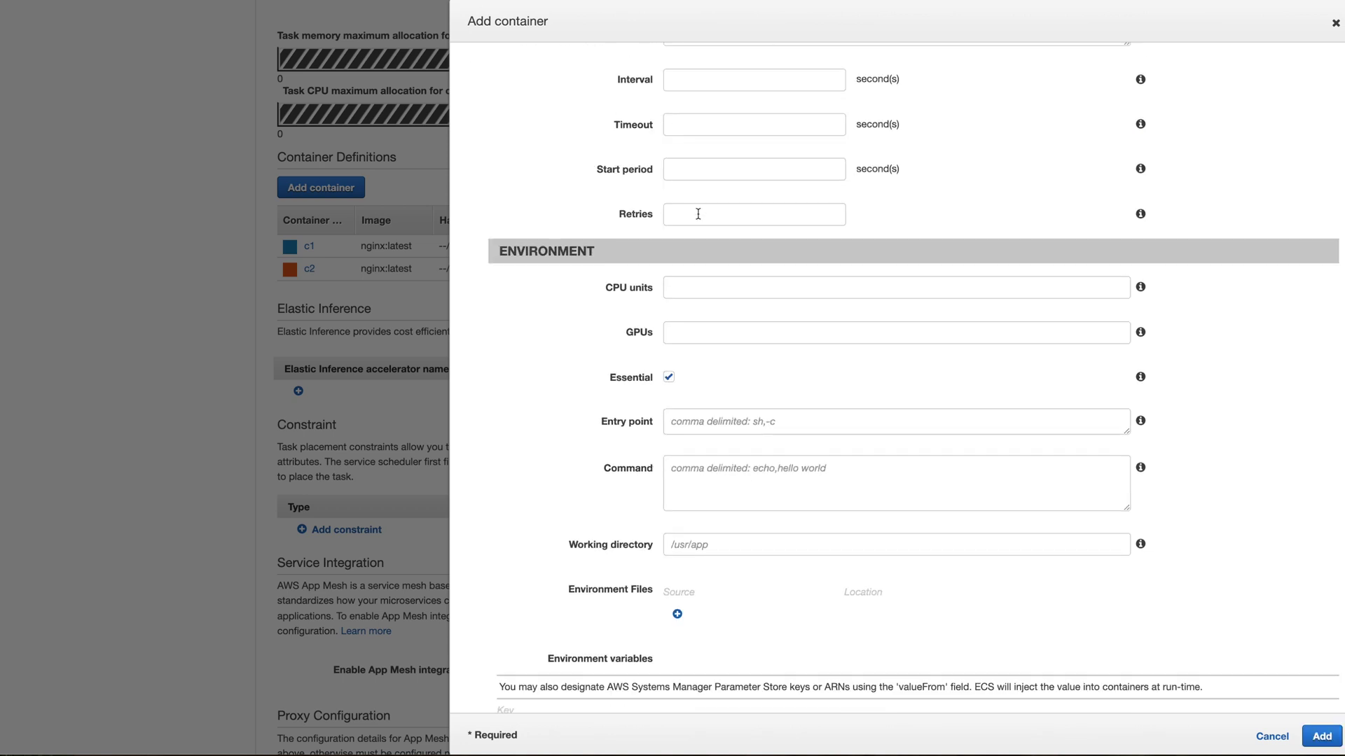
scroll(697, 213, down, 13)
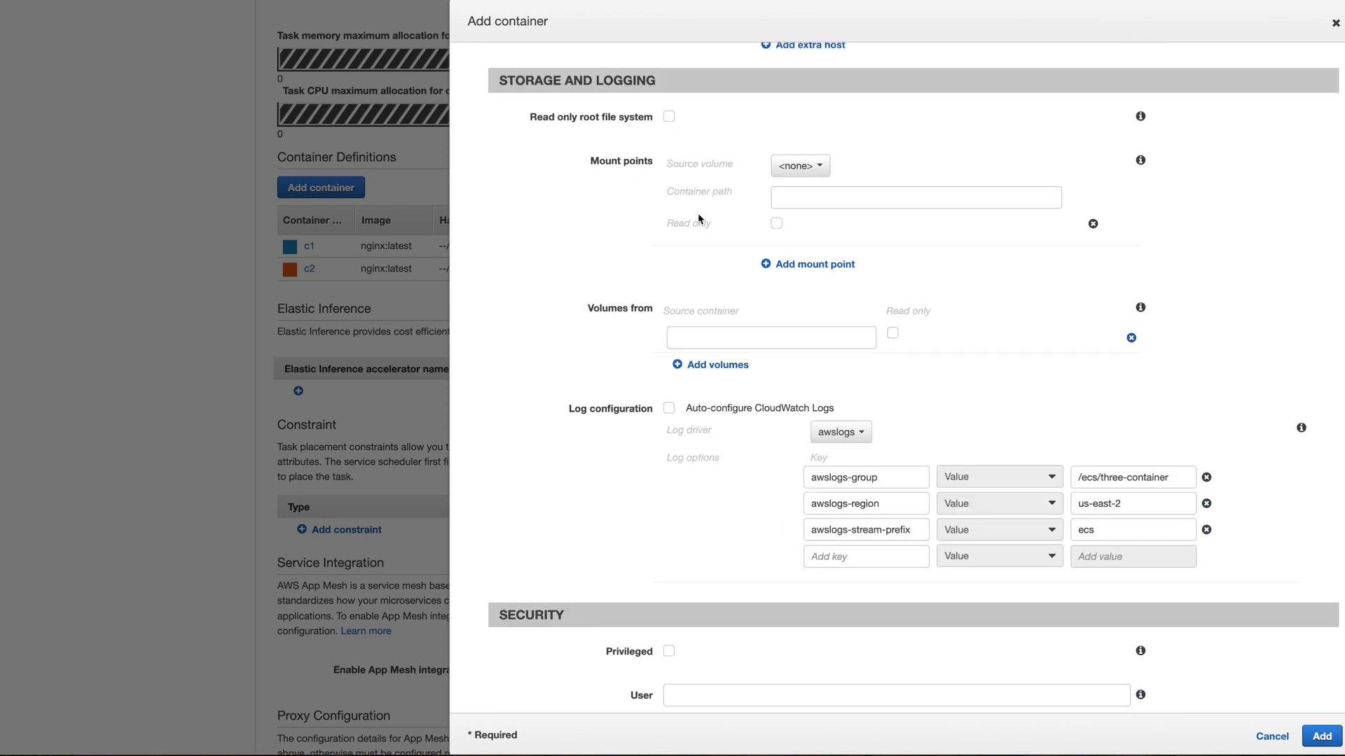
click(669, 409)
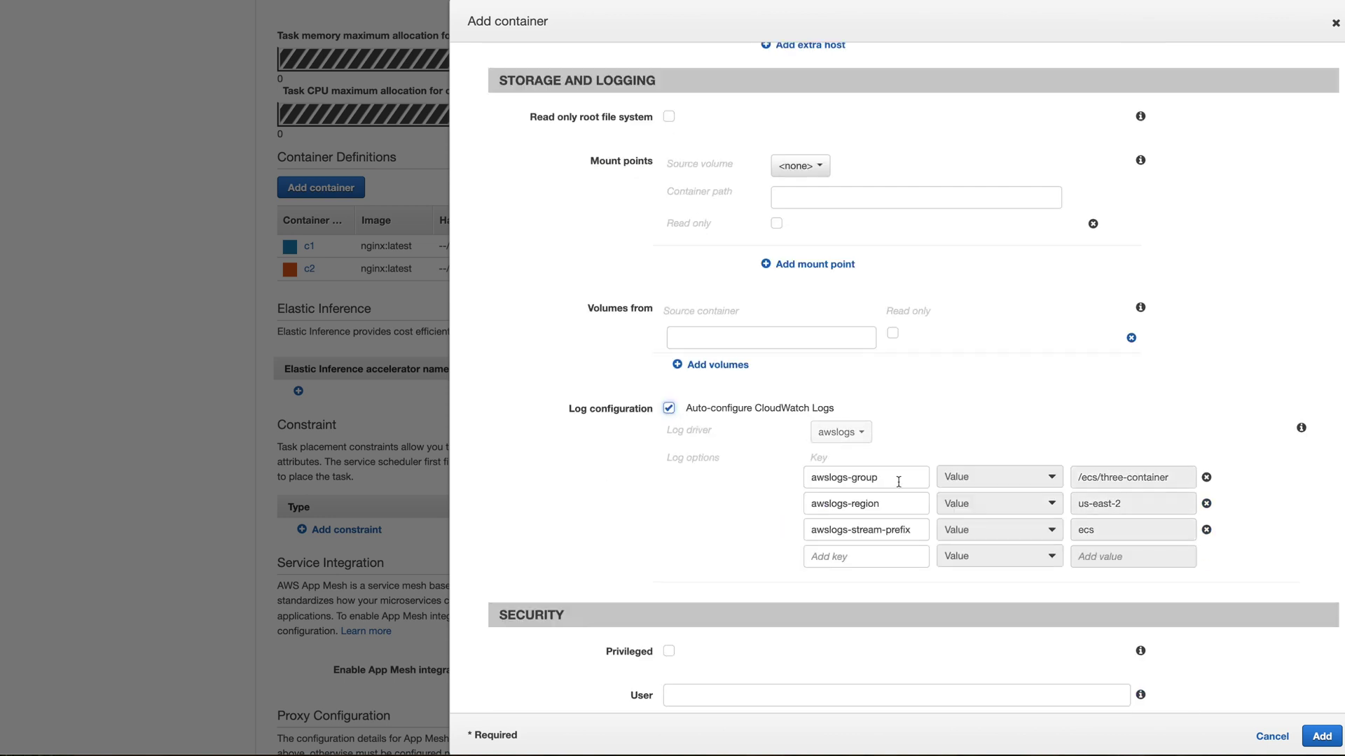
click(1312, 736)
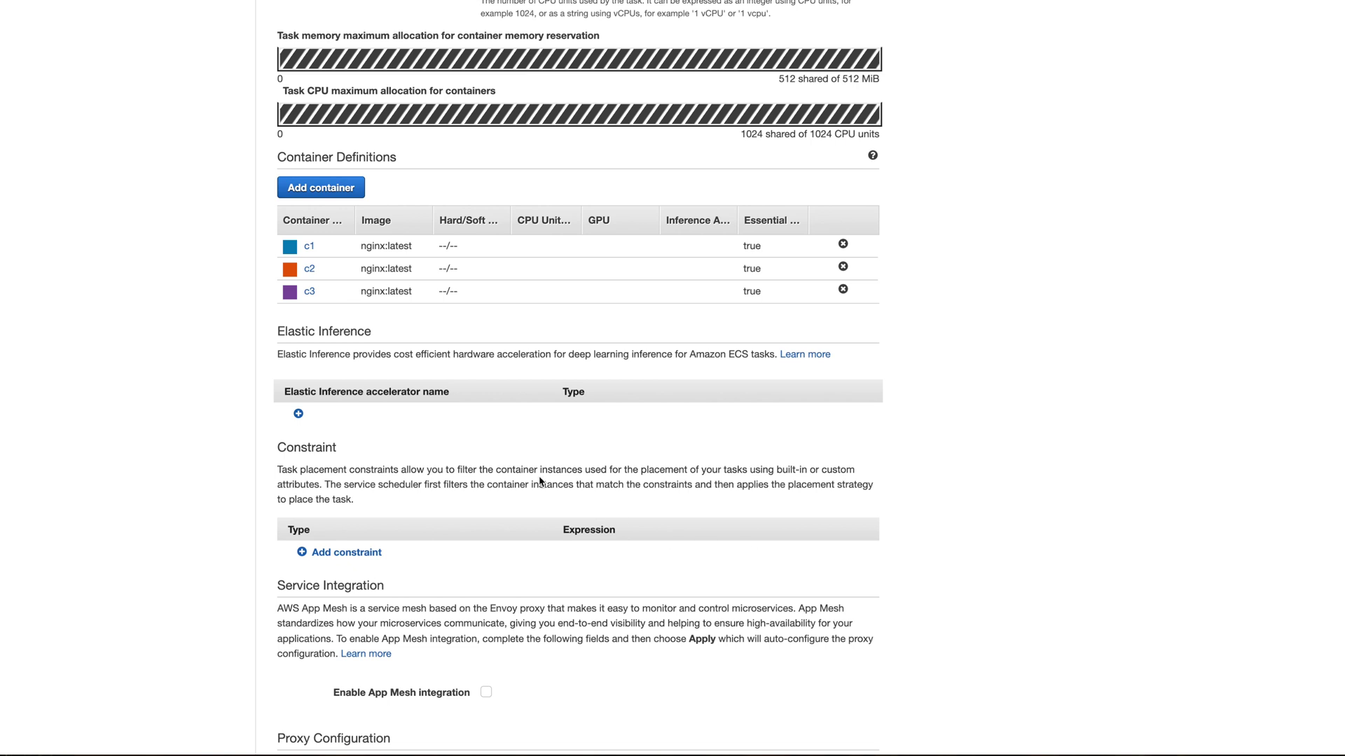
Step: Create the three-container task definition, leaving the mesh, proxy, log router, volume and tag settings at their defaults
scroll(540, 480, down, 8)
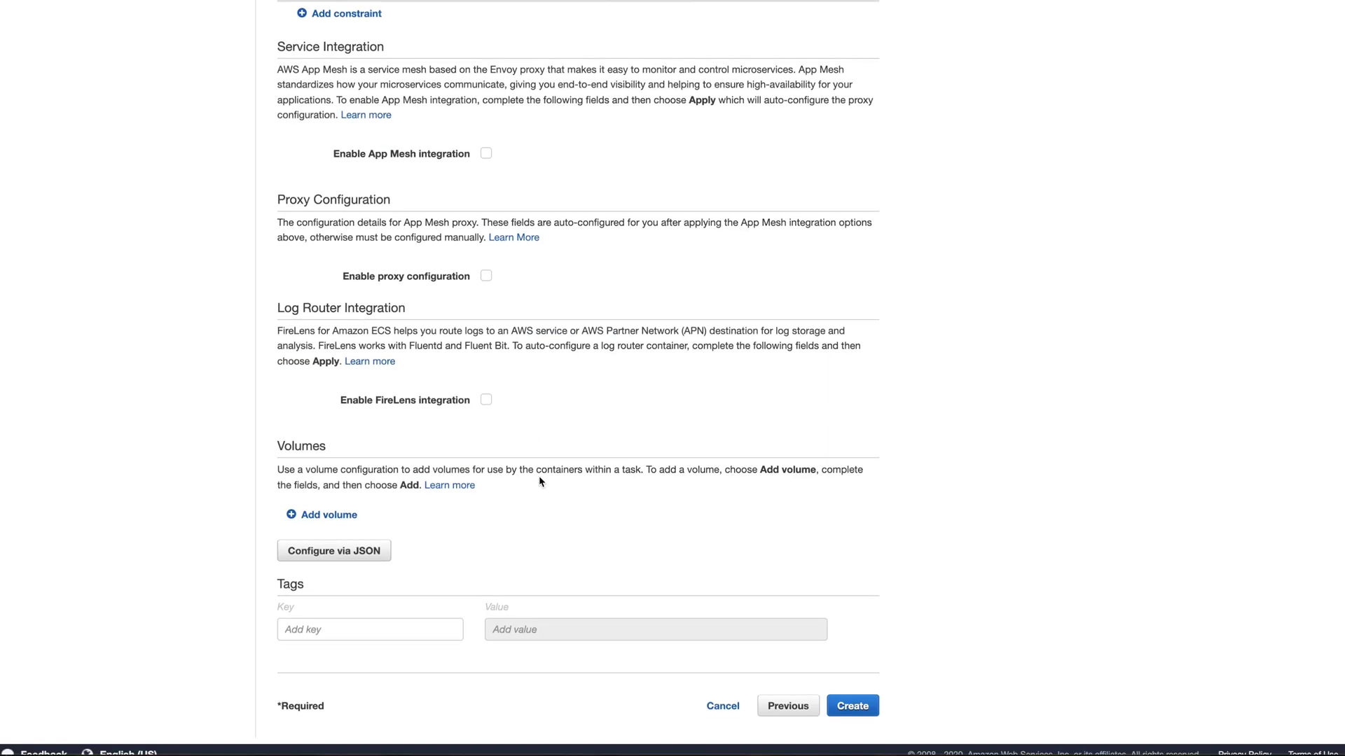
scroll(539, 482, down, 1)
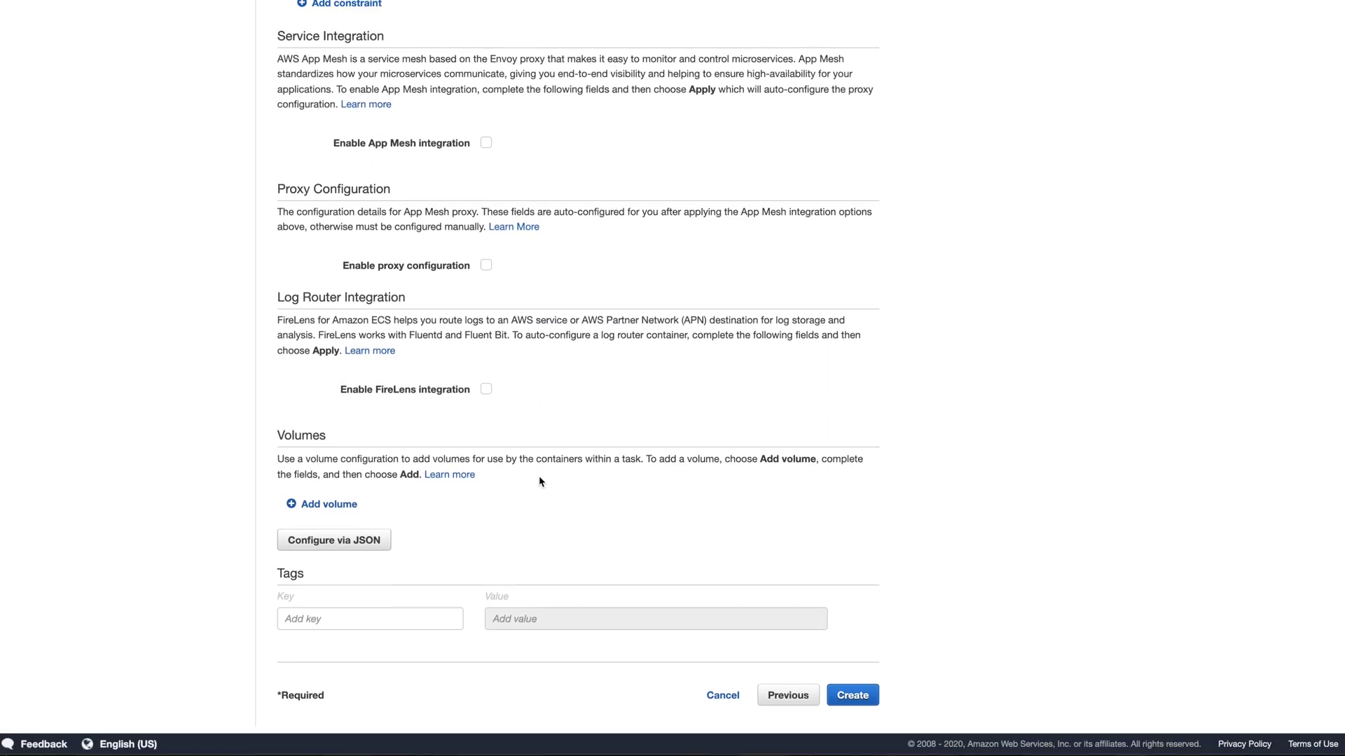
click(865, 704)
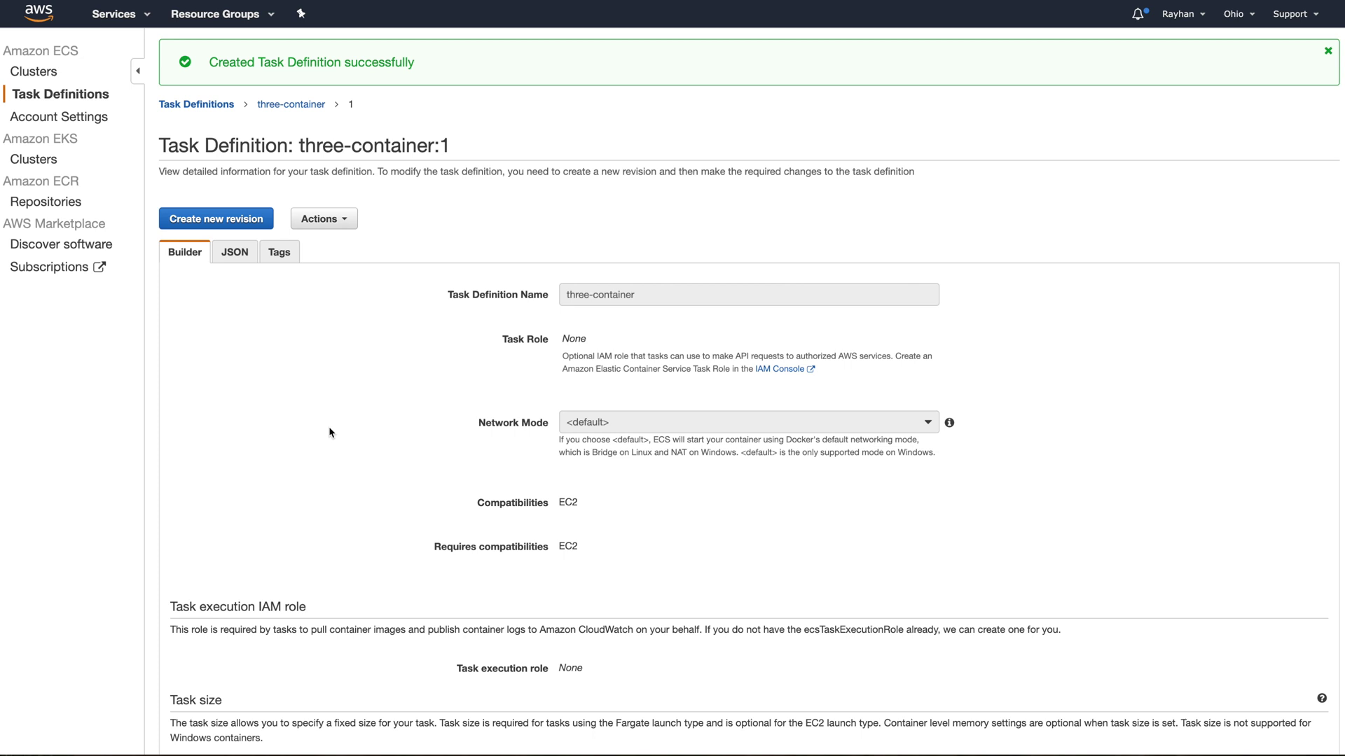
Step: Start a Run Task request from the three-container task definition with the EC2 launch type
click(337, 223)
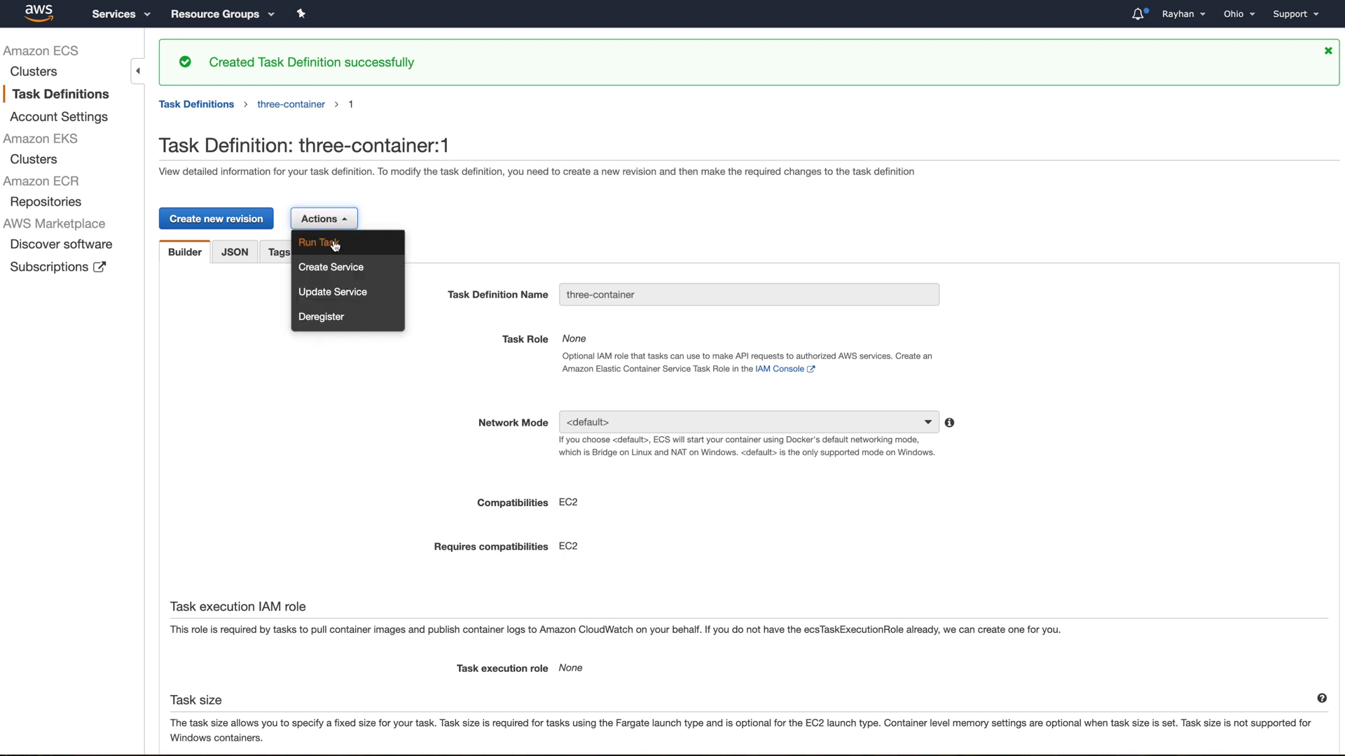
click(324, 243)
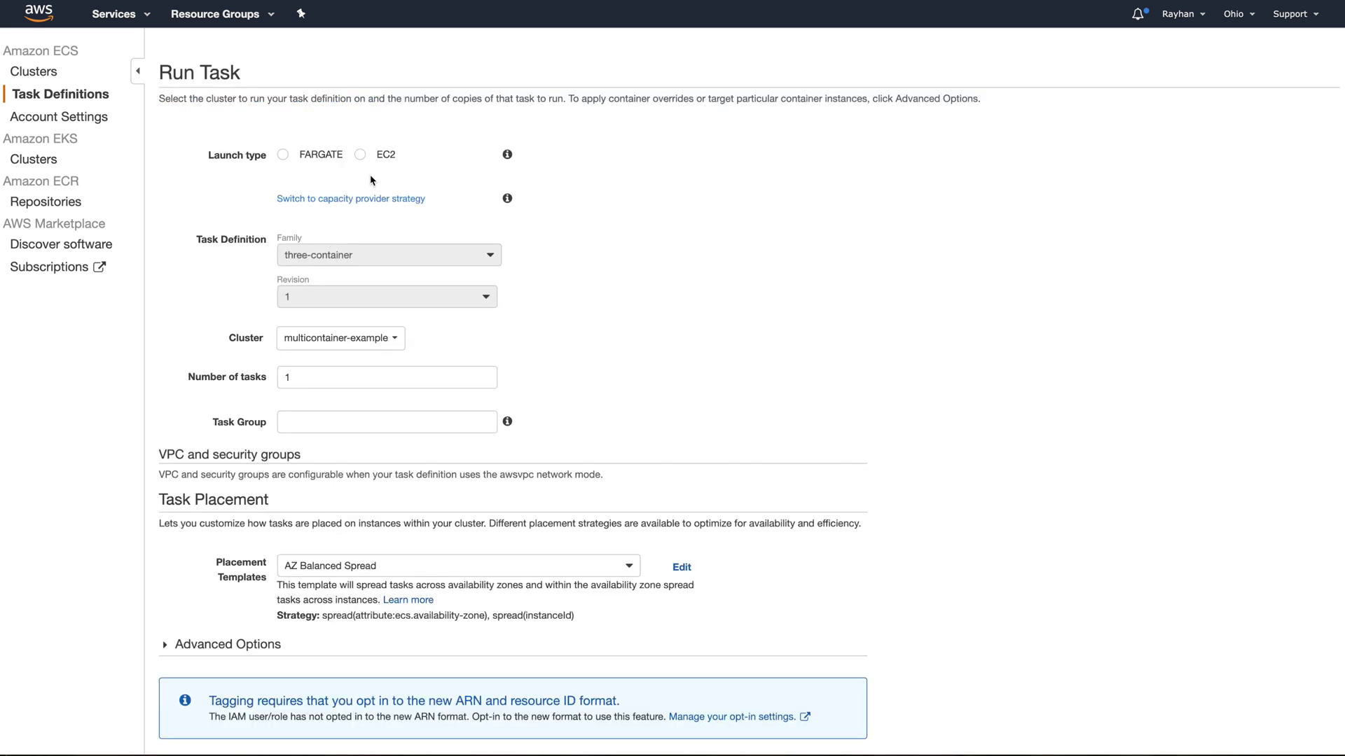
click(360, 157)
Step: Set the number of tasks to 2 for the run on the multicontainer-example cluster
scroll(235, 250, down, 1)
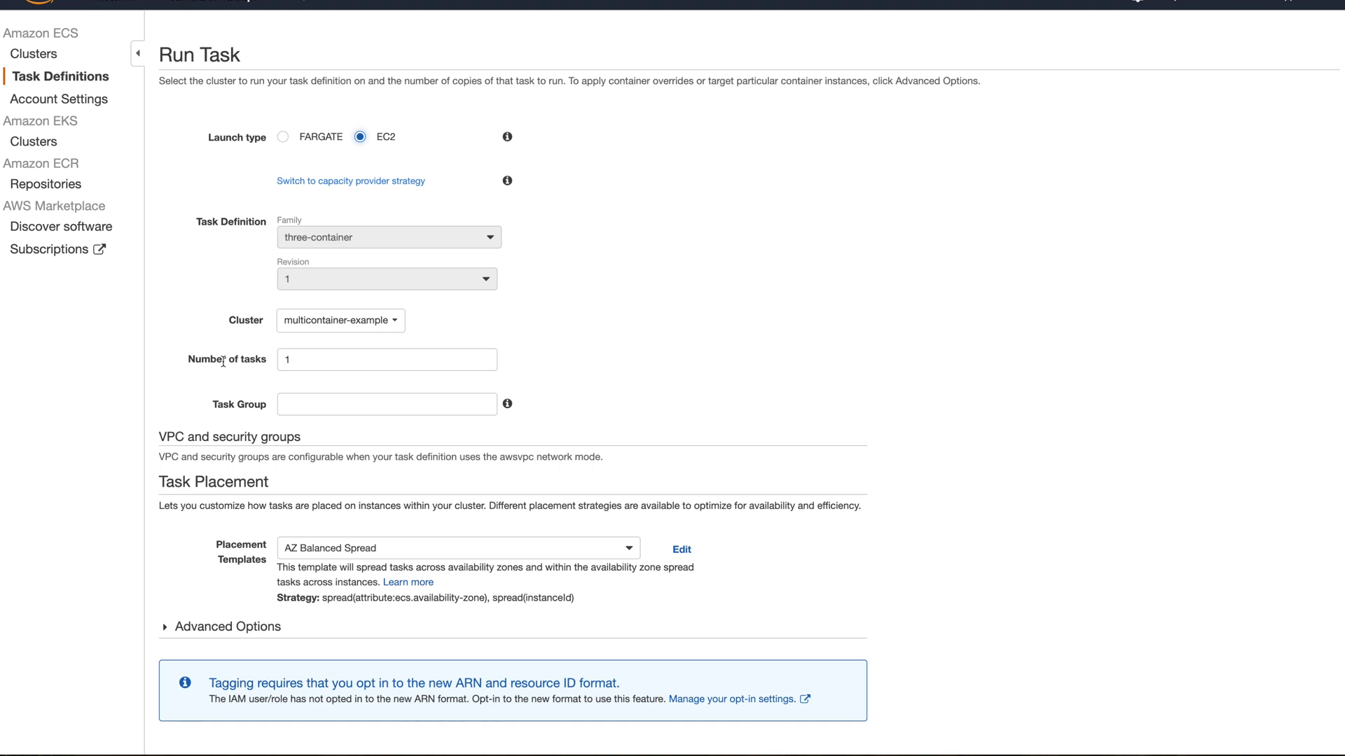
click(299, 362)
double_click(299, 362)
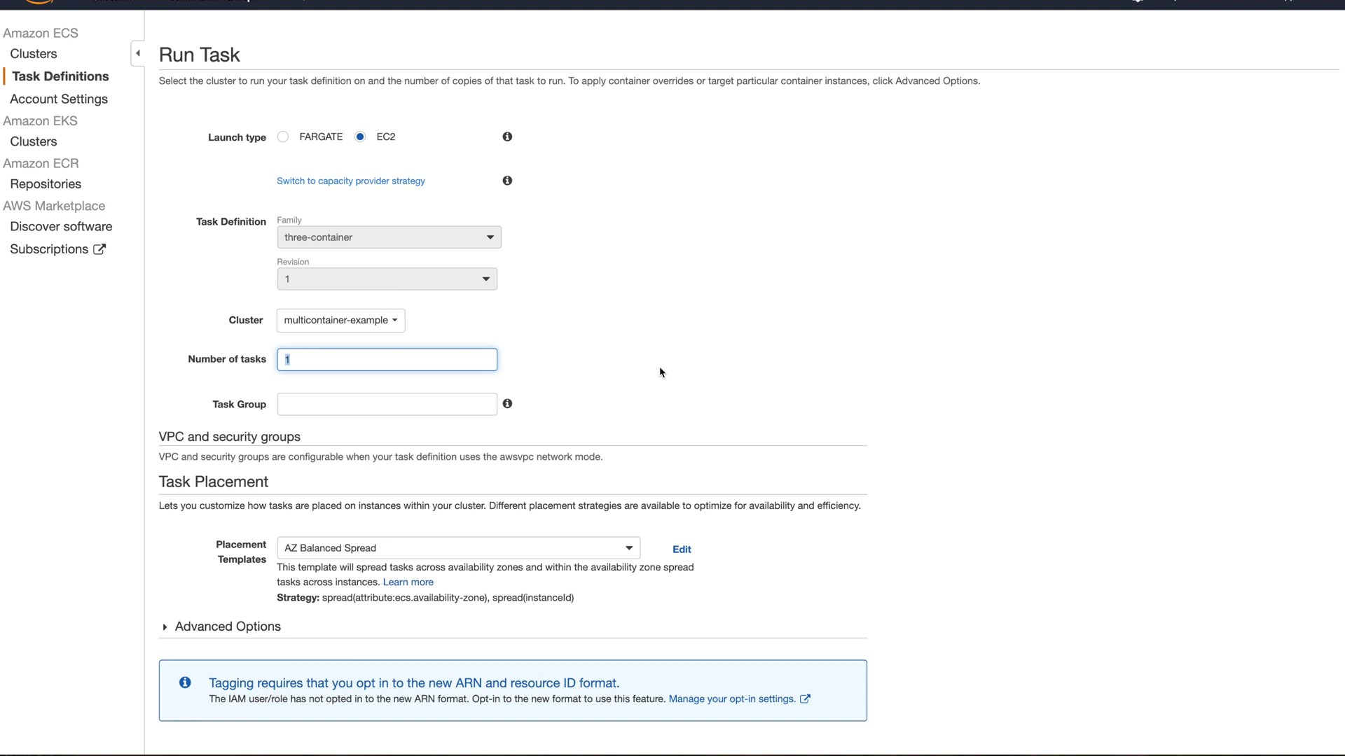
text(2)
Step: Set the task group to multicontainer and run the tasks with the AZ Balanced Spread placement template
scroll(661, 372, down, 2)
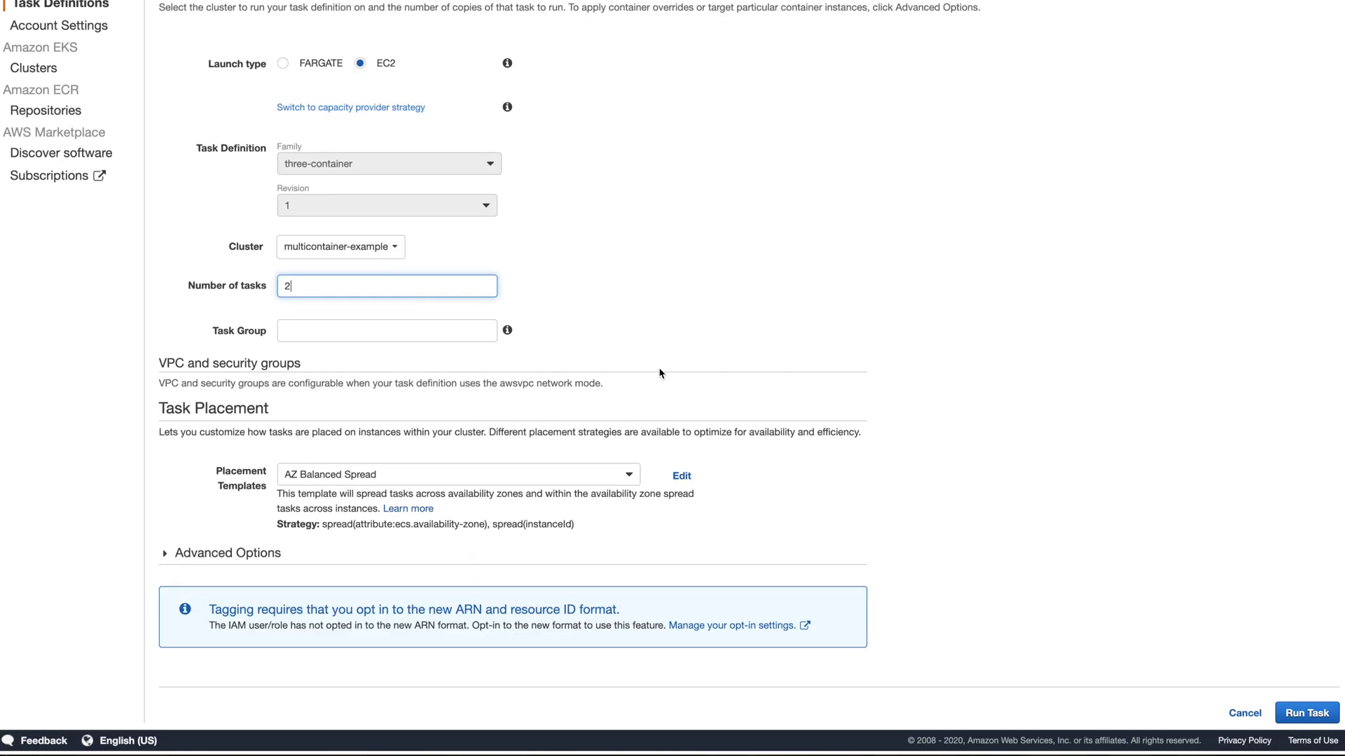
click(418, 335)
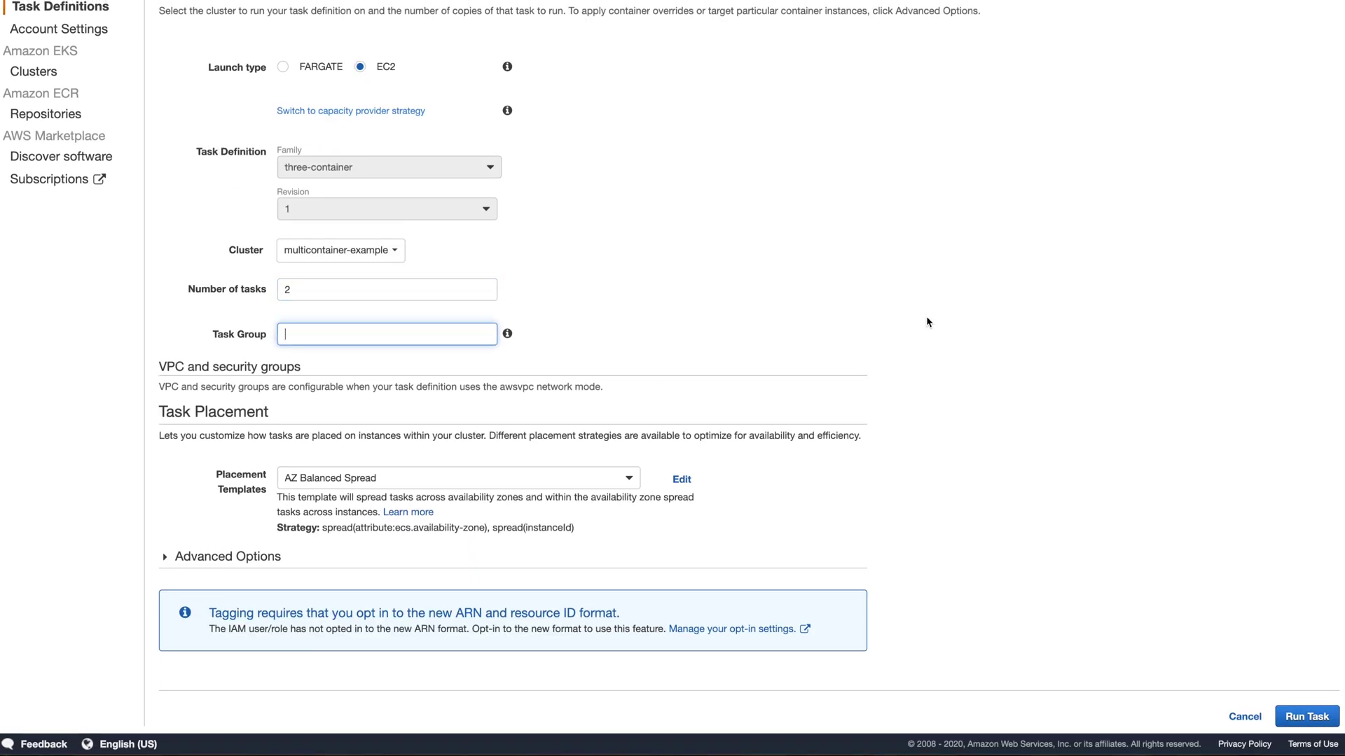
text(multicontainer)
click(1296, 718)
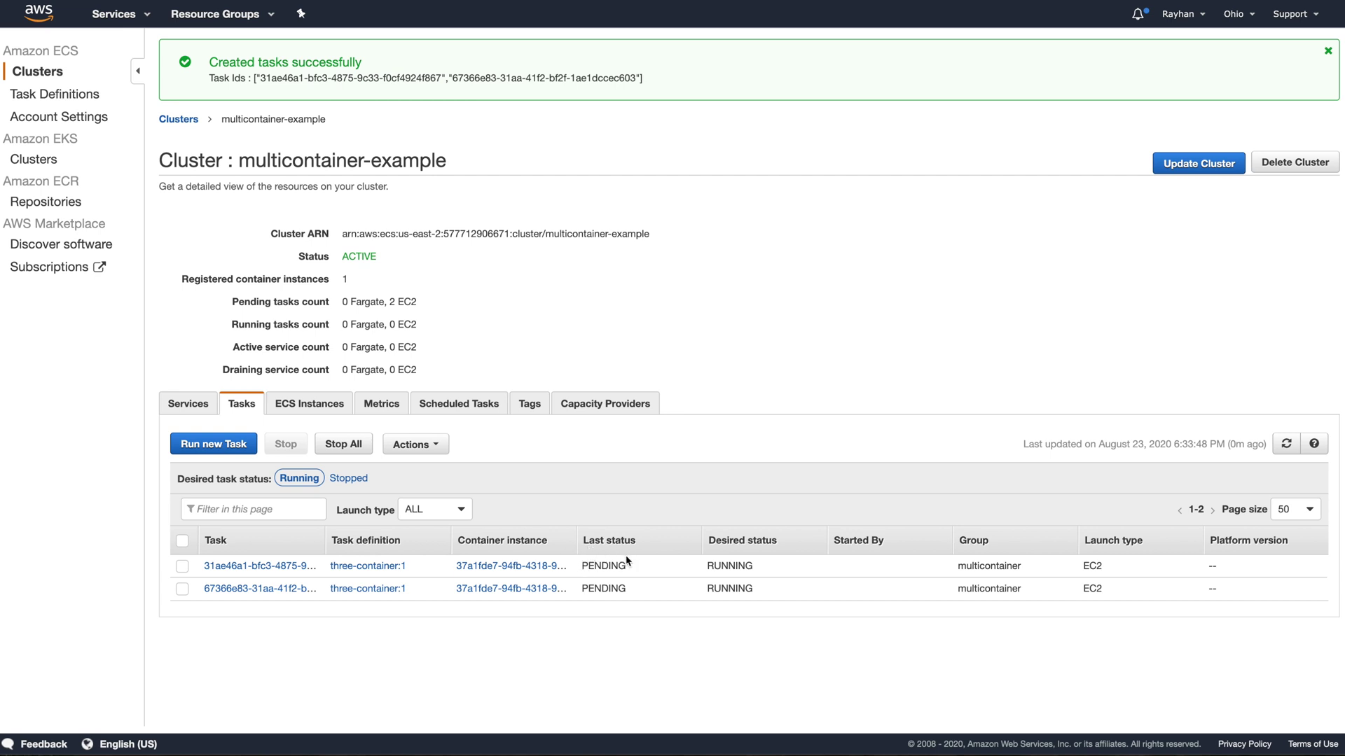
Step: Check the last status of the cluster's tasks and widen the Task and Container instance columns to show the full IDs
drag(581, 567, 615, 603)
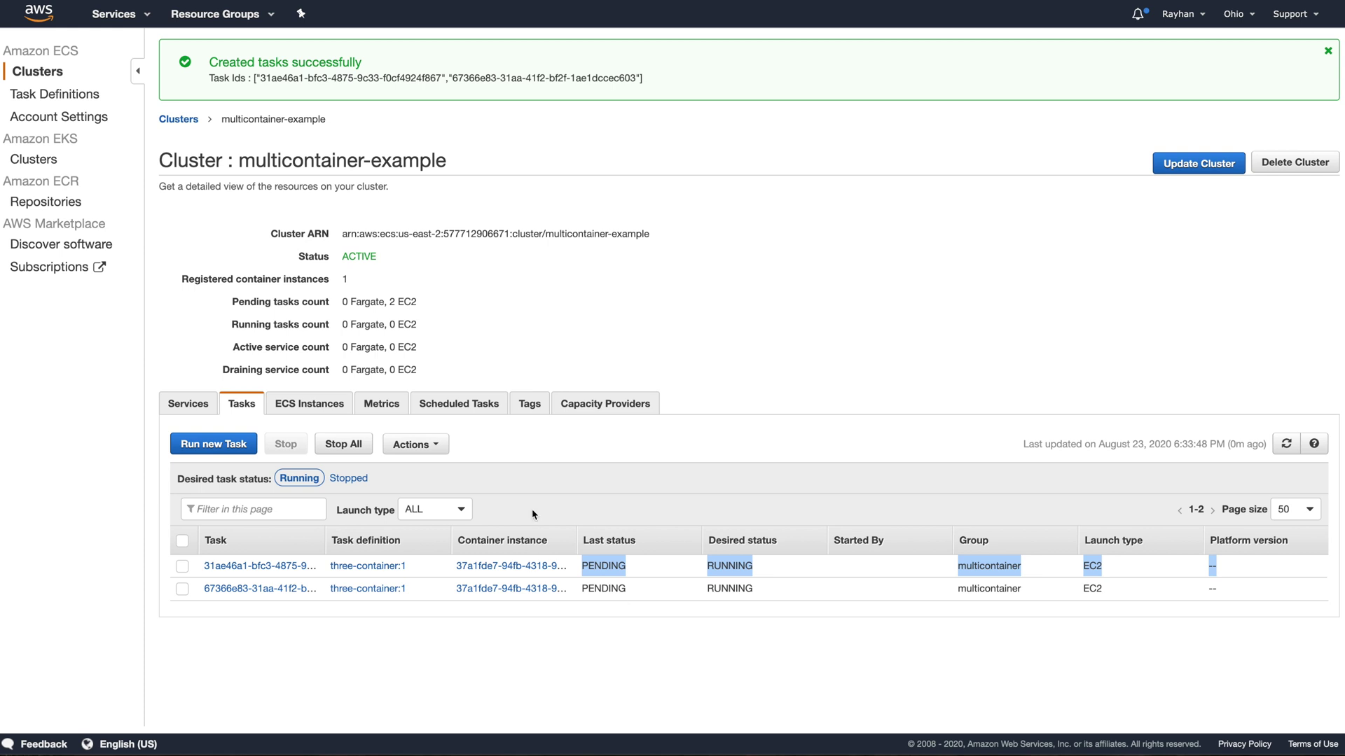
click(571, 473)
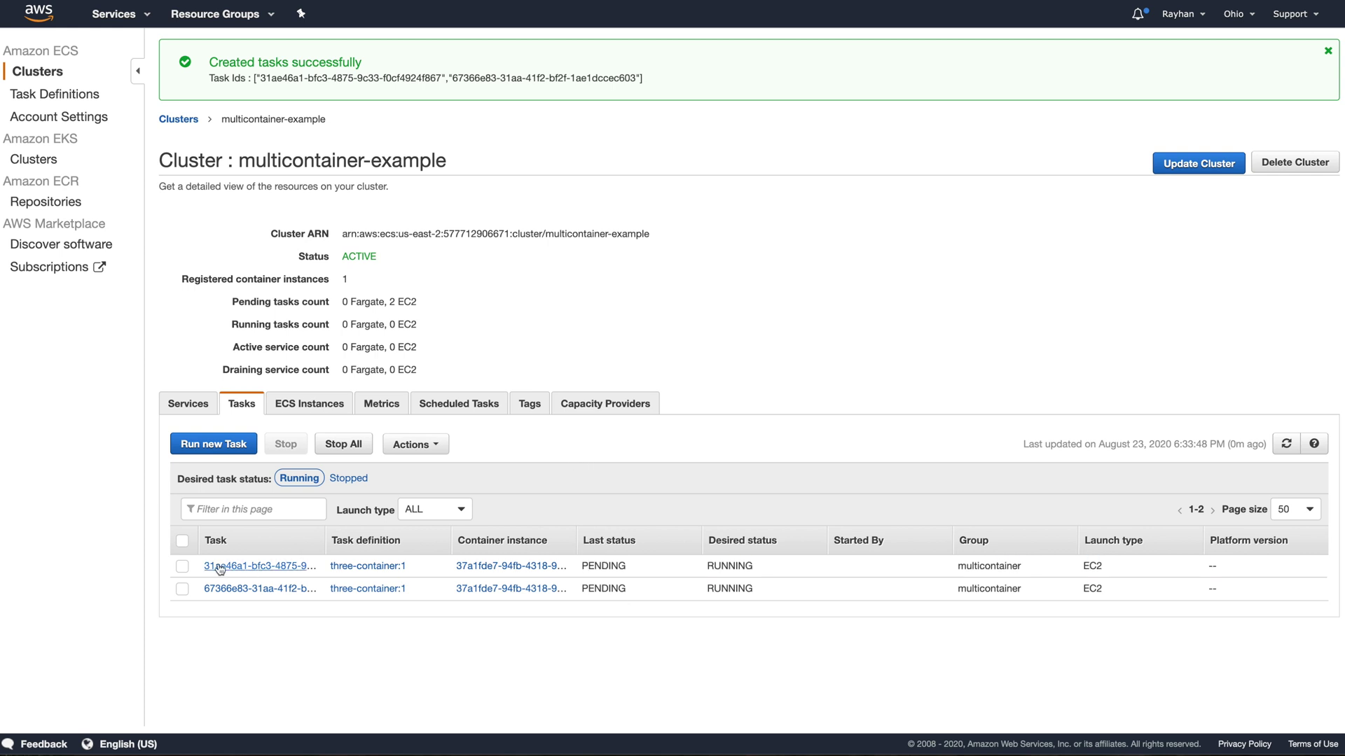
drag(325, 534, 449, 538)
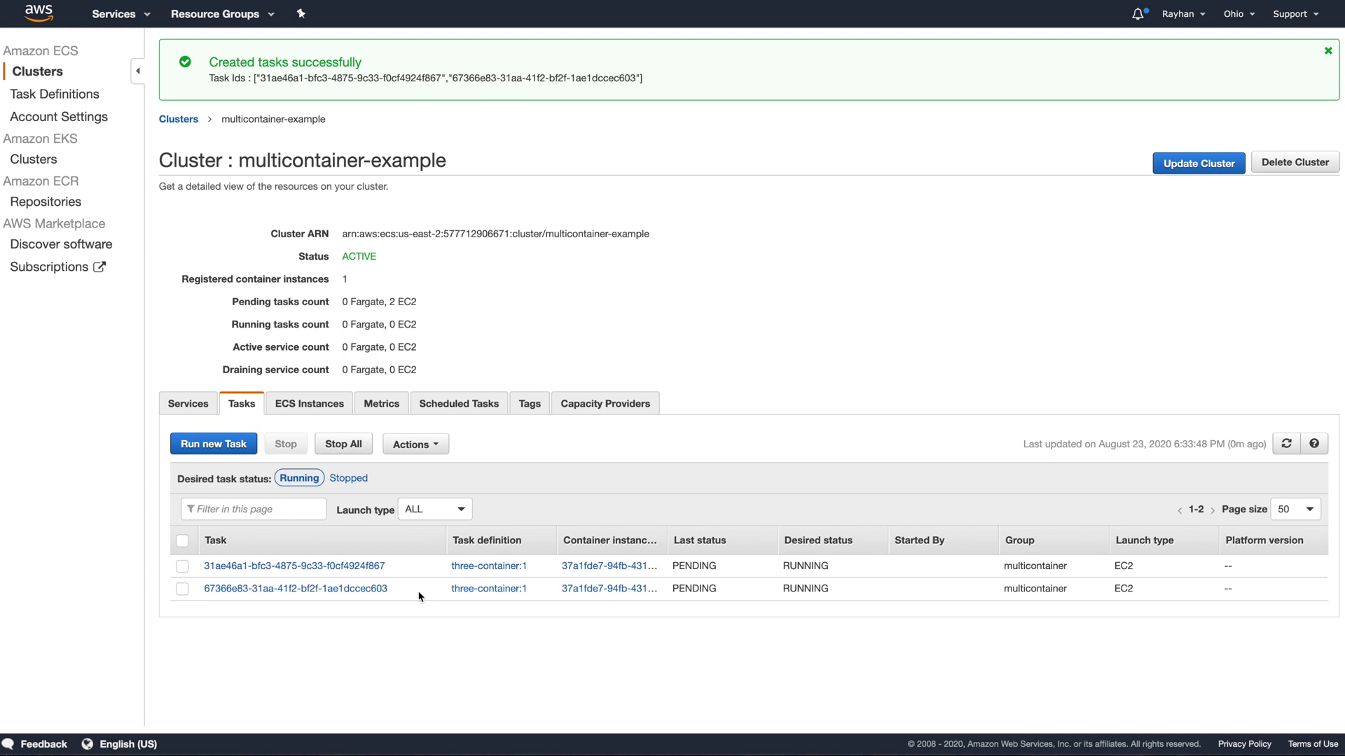
drag(667, 541, 799, 538)
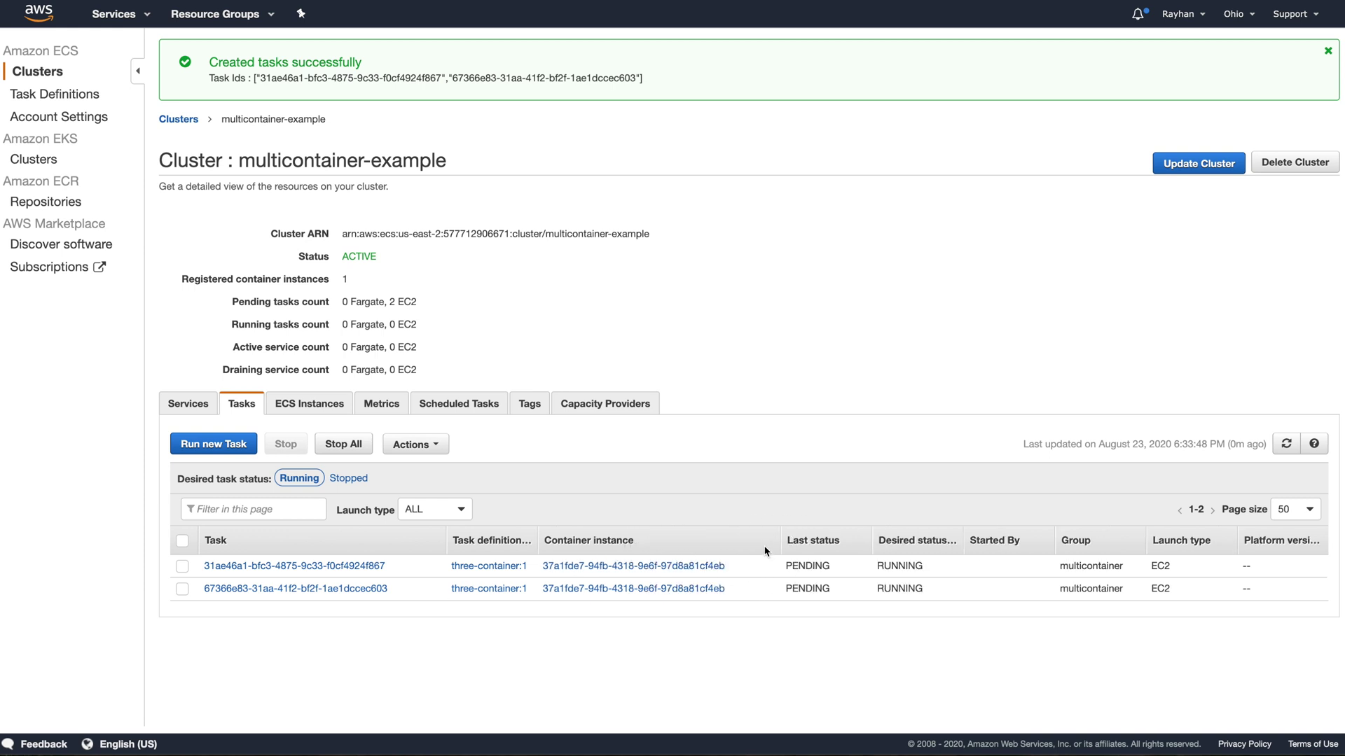
Step: Open the first task in the cluster's task list and widen its Container Runtime ID column to show the full IDs
click(357, 568)
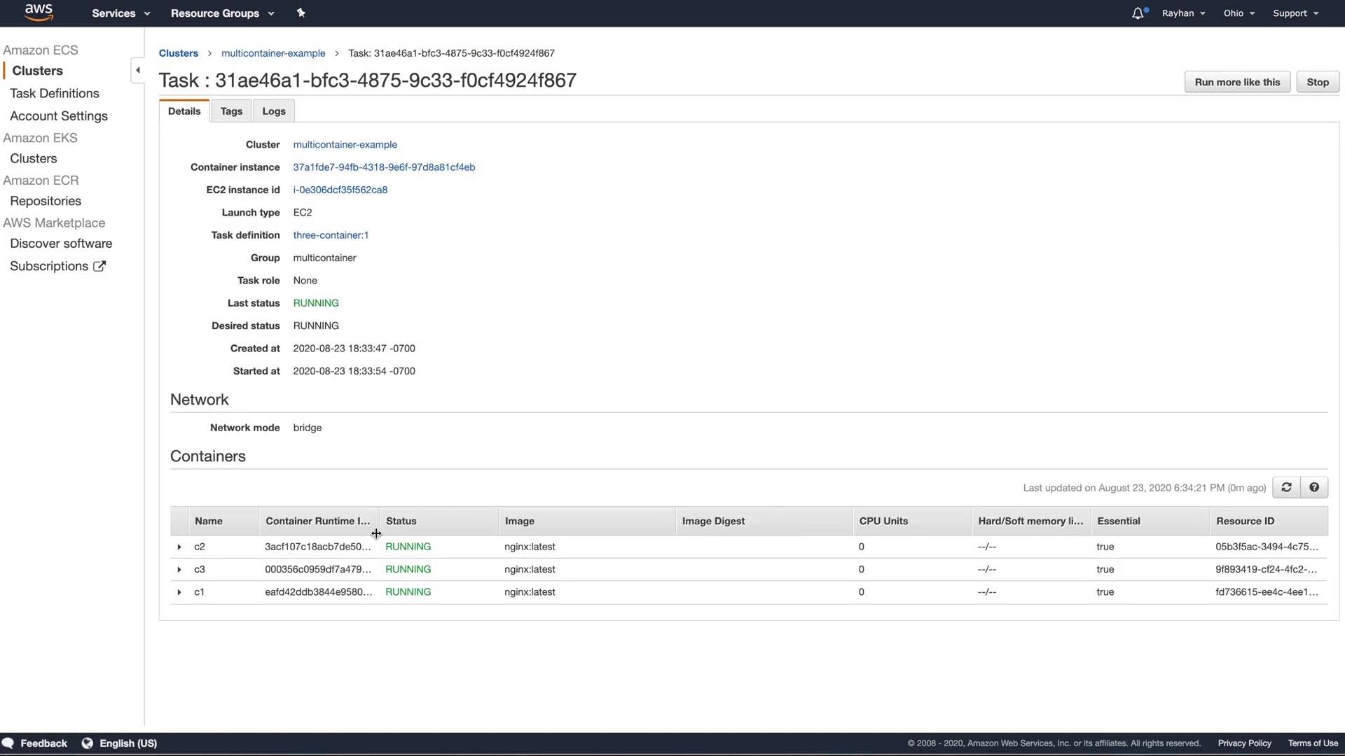
drag(382, 516, 594, 522)
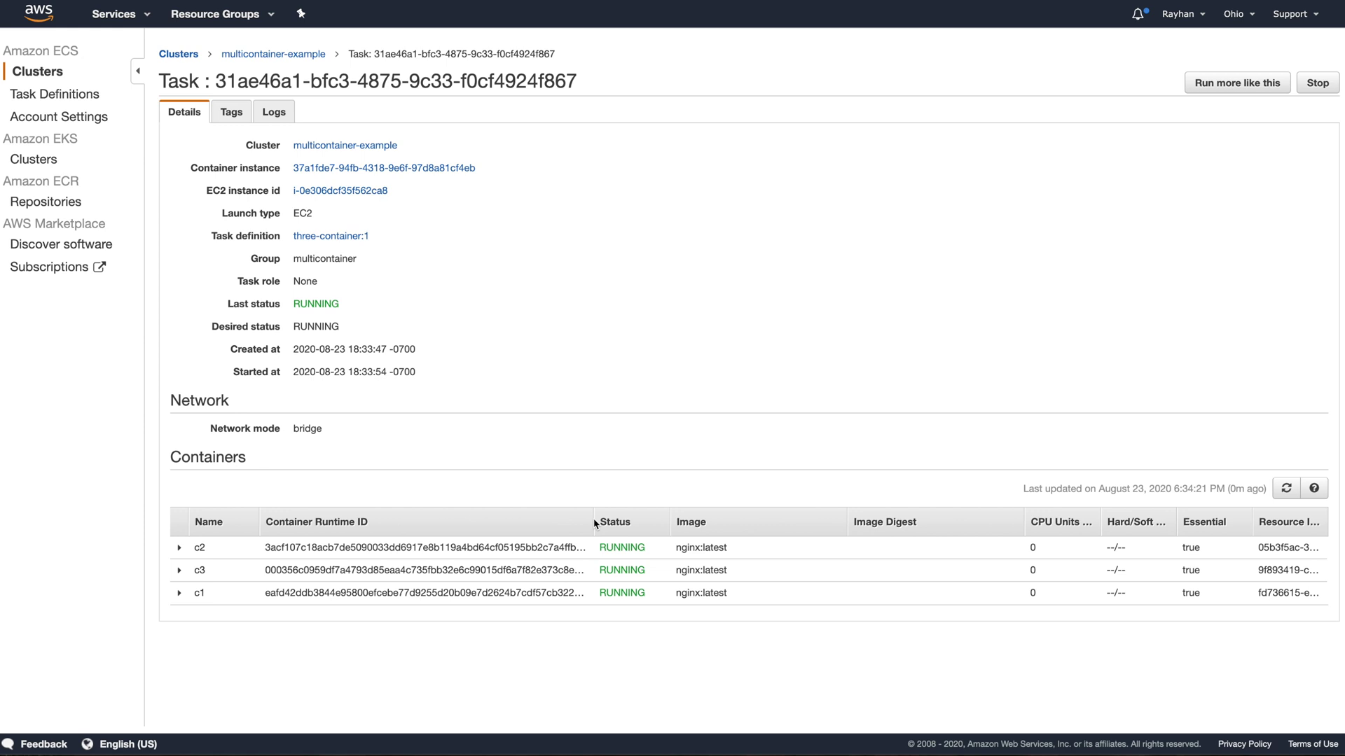
drag(594, 522, 693, 522)
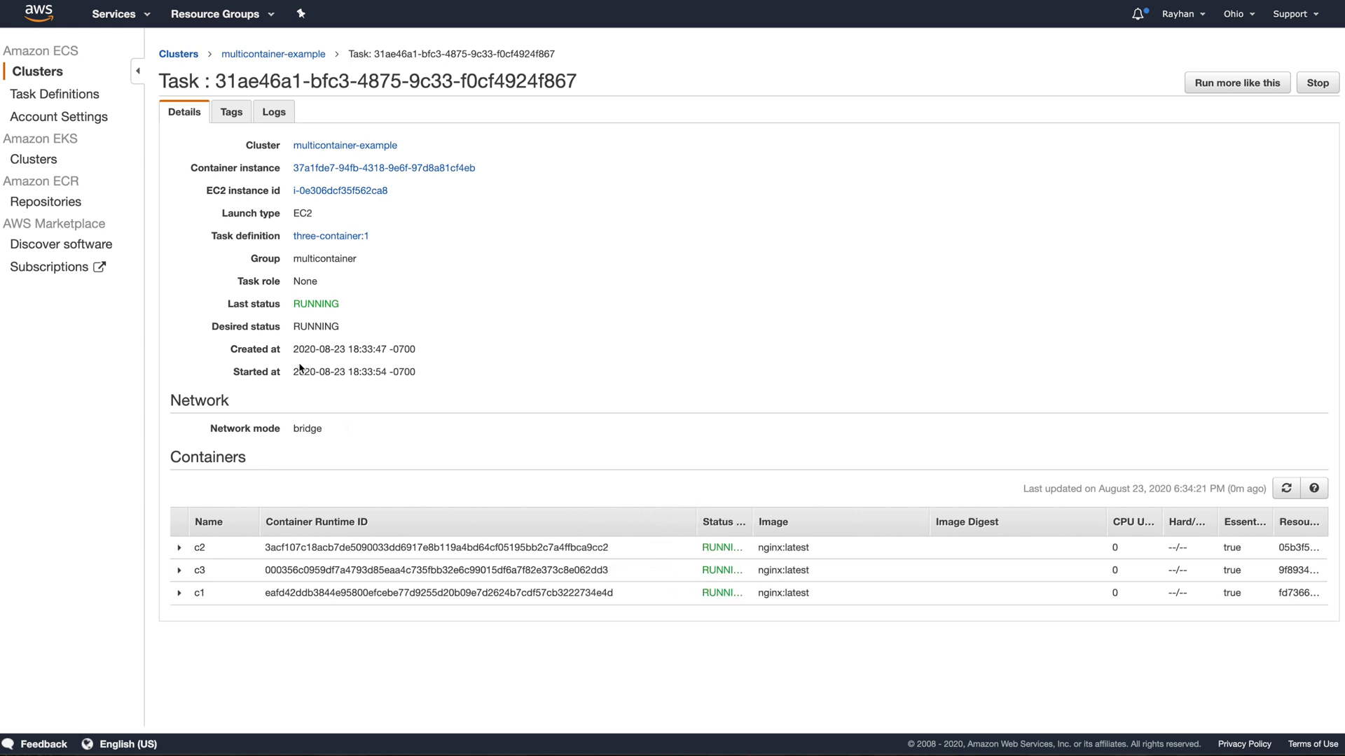
Step: Return to the multicontainer-example cluster, open the second task and widen its Container Runtime ID column to show the full IDs
click(308, 54)
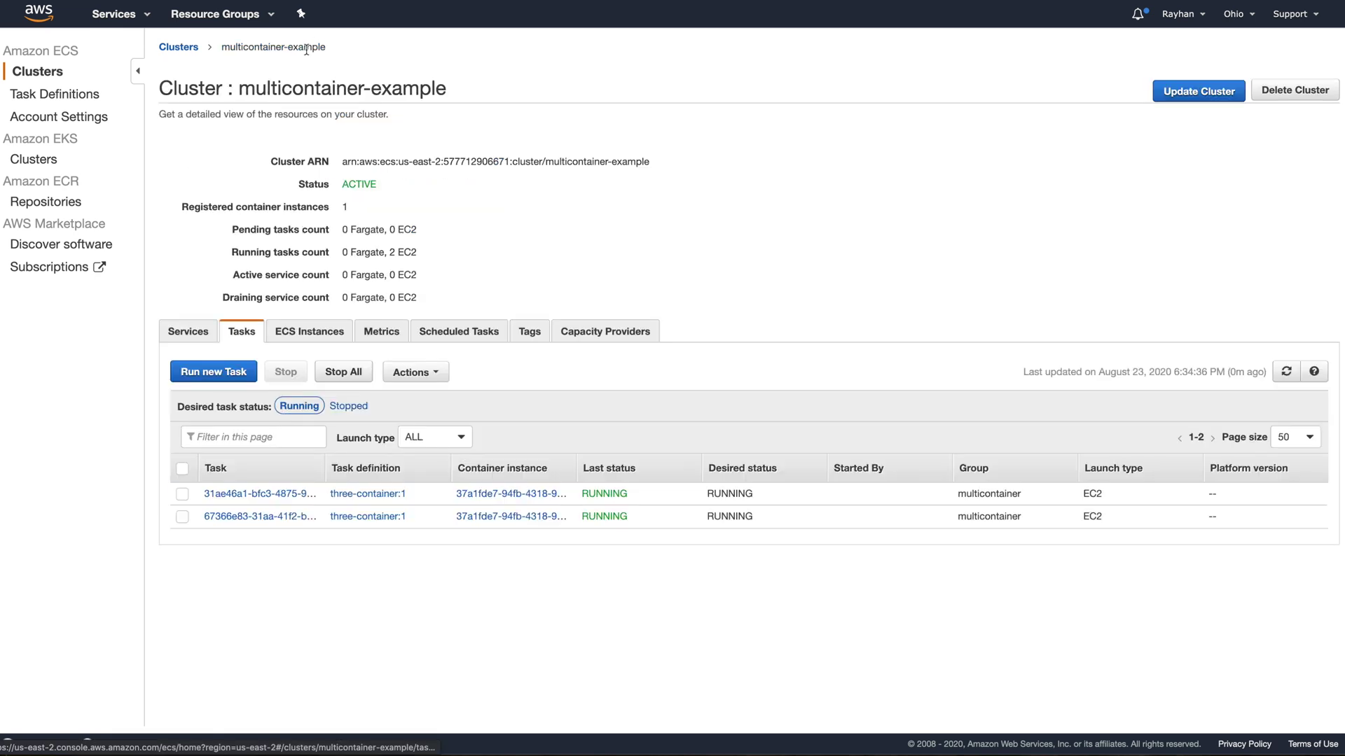
click(257, 517)
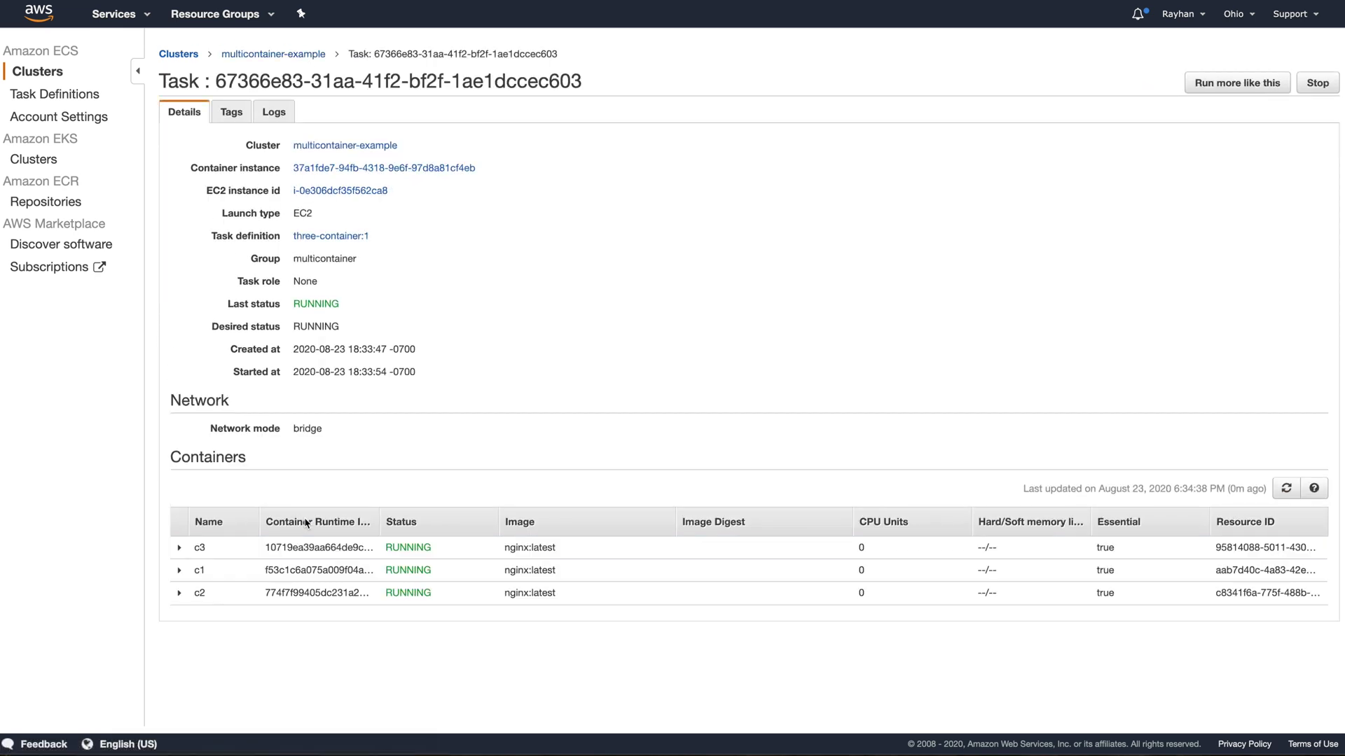
drag(382, 525, 642, 528)
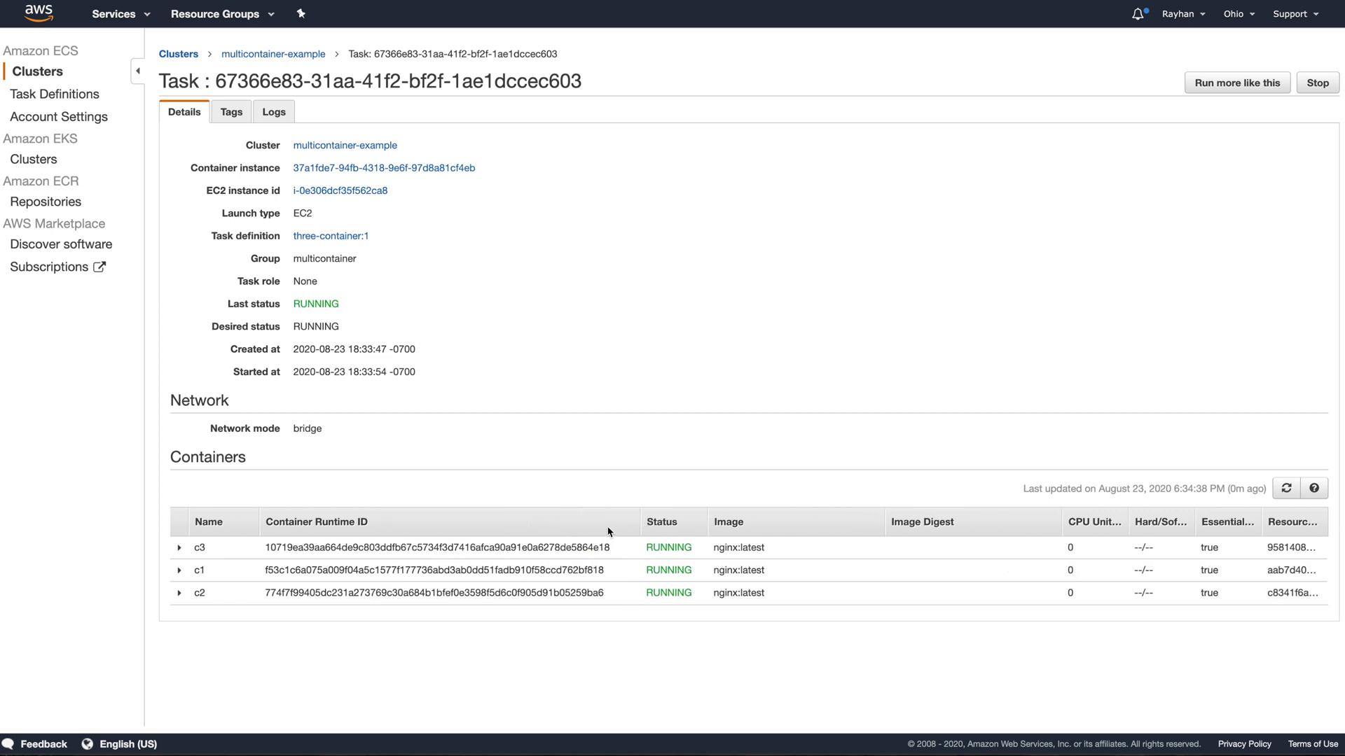